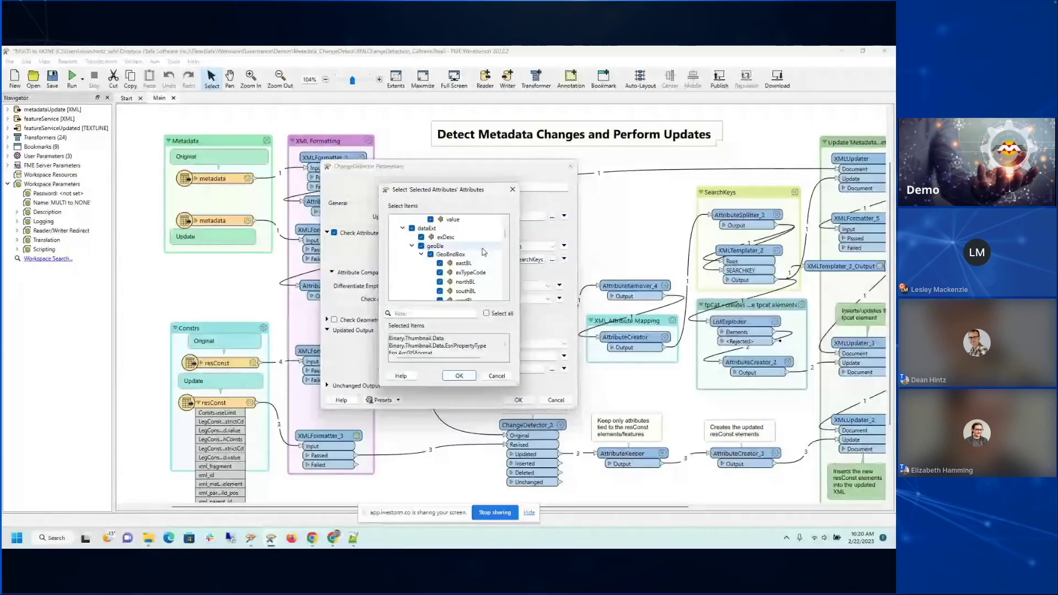
- Review the attributes selected for comparison in the ChangeDetector and close its parameters without changes
{"action": "scroll", "coordinate": [484, 252], "scroll_direction": "down", "scroll_amount": 3}
{"action": "scroll", "coordinate": [483, 252], "scroll_direction": "up", "scroll_amount": 5}
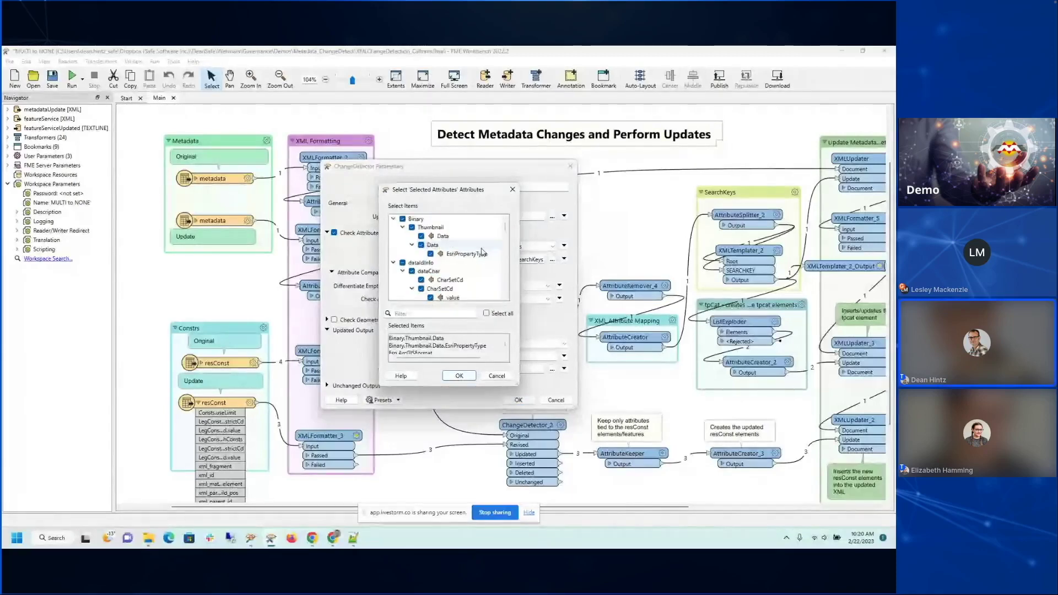
{"action": "scroll", "coordinate": [482, 251], "scroll_direction": "down", "scroll_amount": 5}
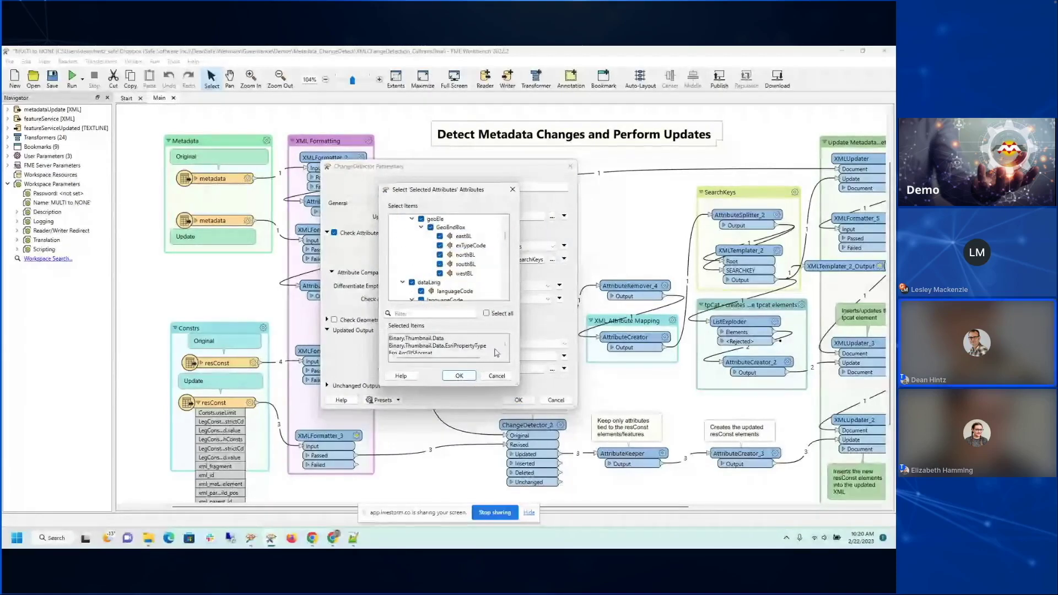
{"action": "left_click", "coordinate": [496, 375]}
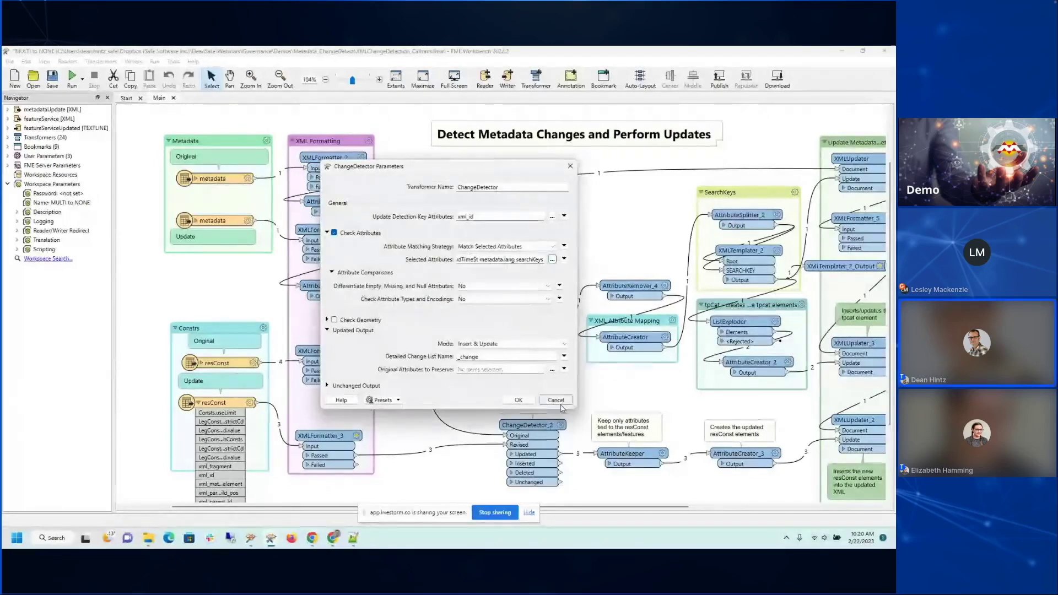
{"action": "left_click", "coordinate": [555, 401]}
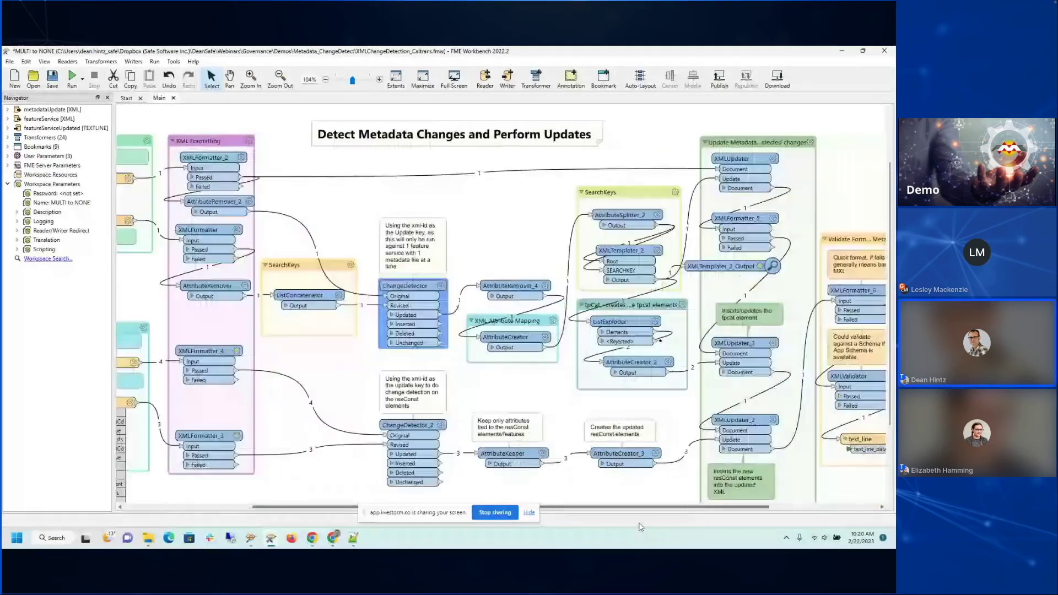
- Inspect the XML attribute mappings in the AttributeCreator, including the mdHrLv value, and leave its parameters unchanged
{"action": "scroll", "coordinate": [640, 458], "scroll_direction": "right", "scroll_amount": 3}
{"action": "double_click", "coordinate": [543, 340]}
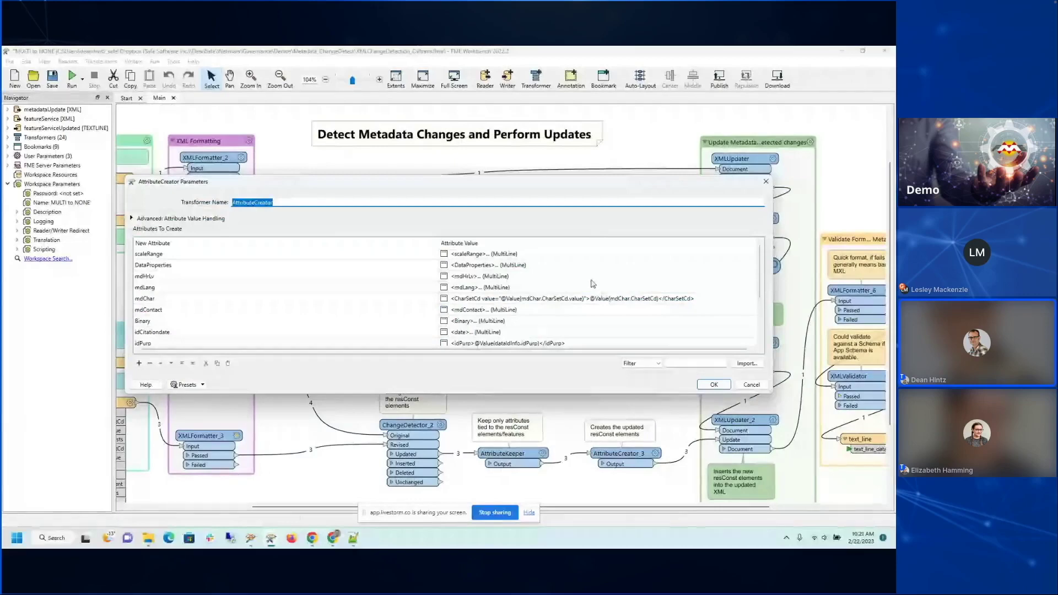
{"action": "left_click", "coordinate": [738, 276]}
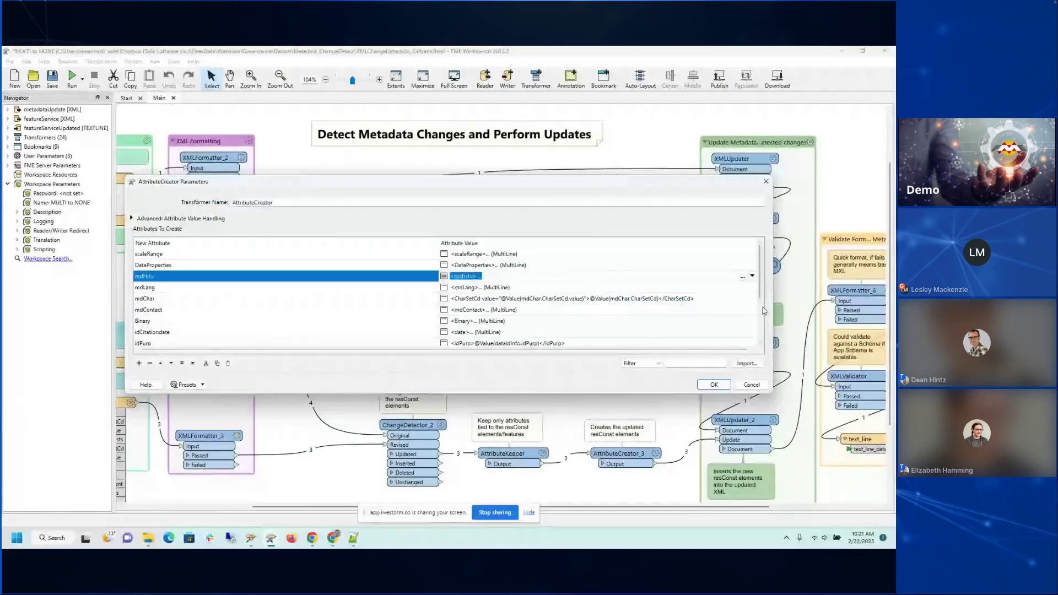
{"action": "left_click", "coordinate": [751, 275]}
{"action": "left_click", "coordinate": [724, 415]}
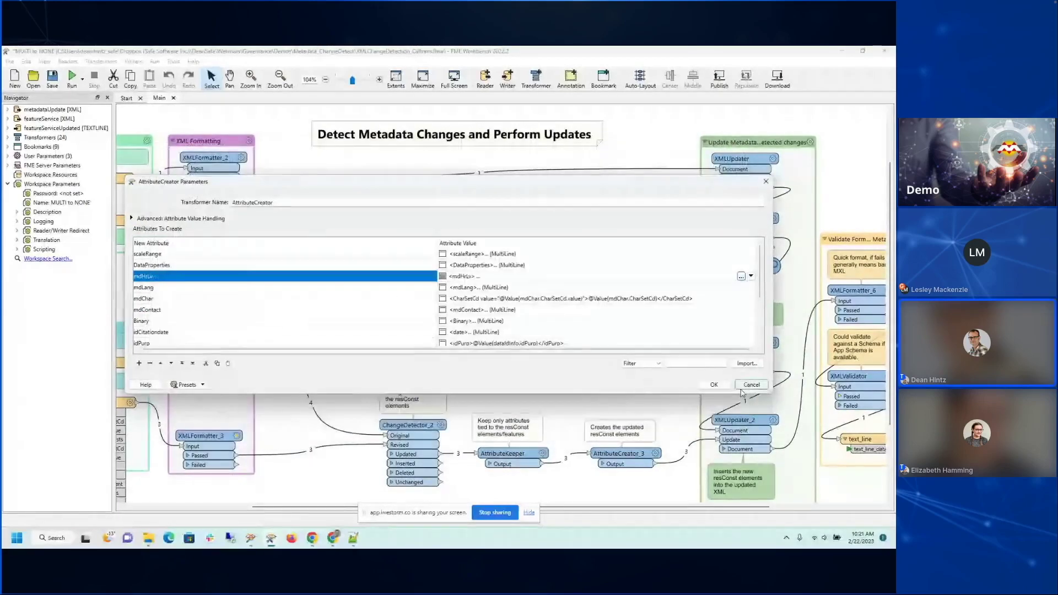
{"action": "left_click", "coordinate": [743, 388]}
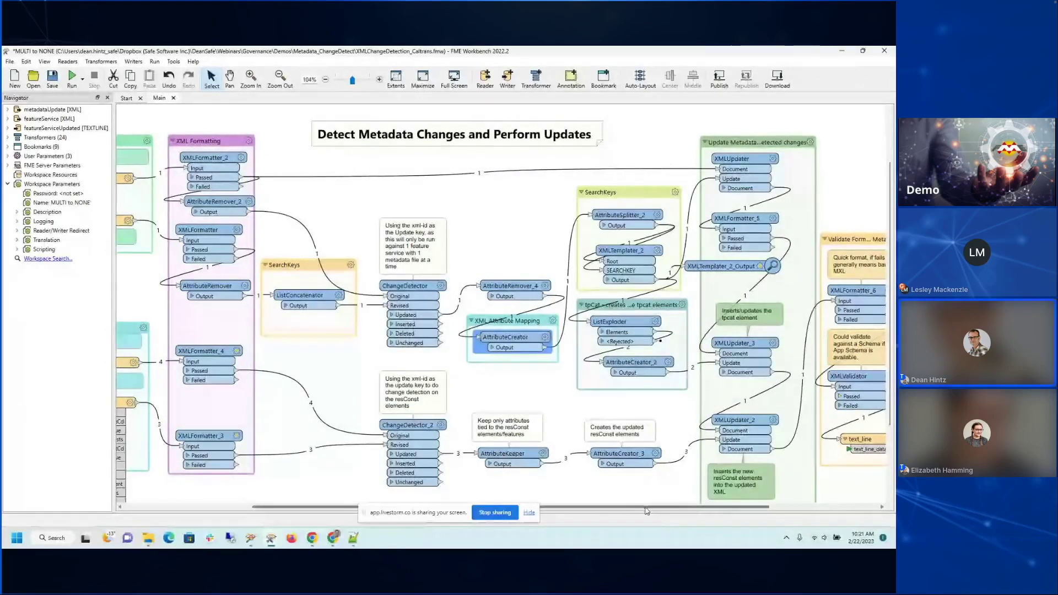
- Locate the XMLUpdater in the metadata update section and check the XMLValidator's parameters without changing them
{"action": "scroll", "coordinate": [641, 210], "scroll_direction": "right", "scroll_amount": 5}
{"action": "left_click", "coordinate": [657, 159]}
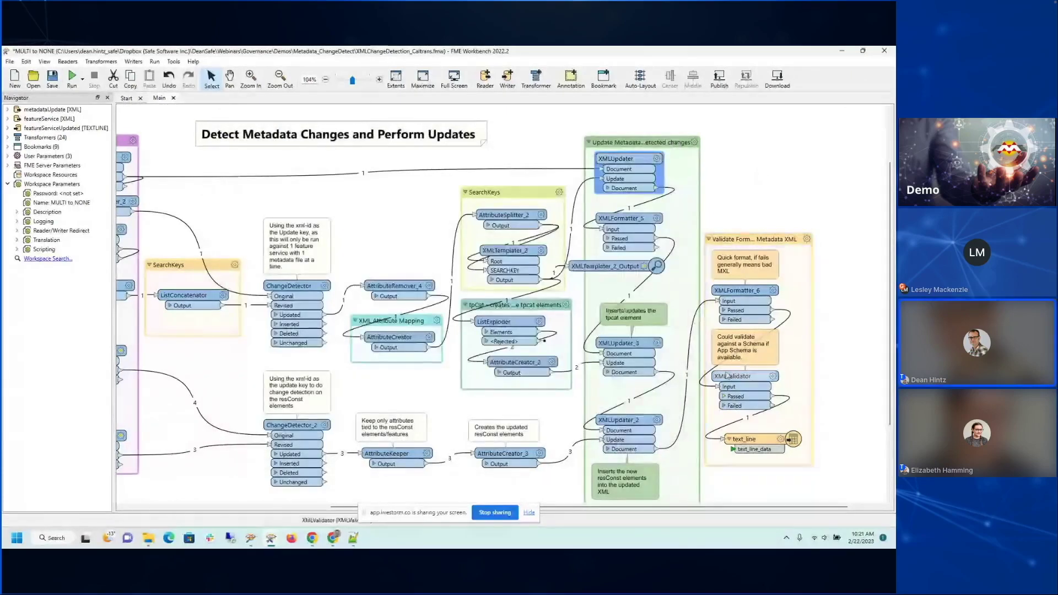
{"action": "left_click", "coordinate": [773, 377]}
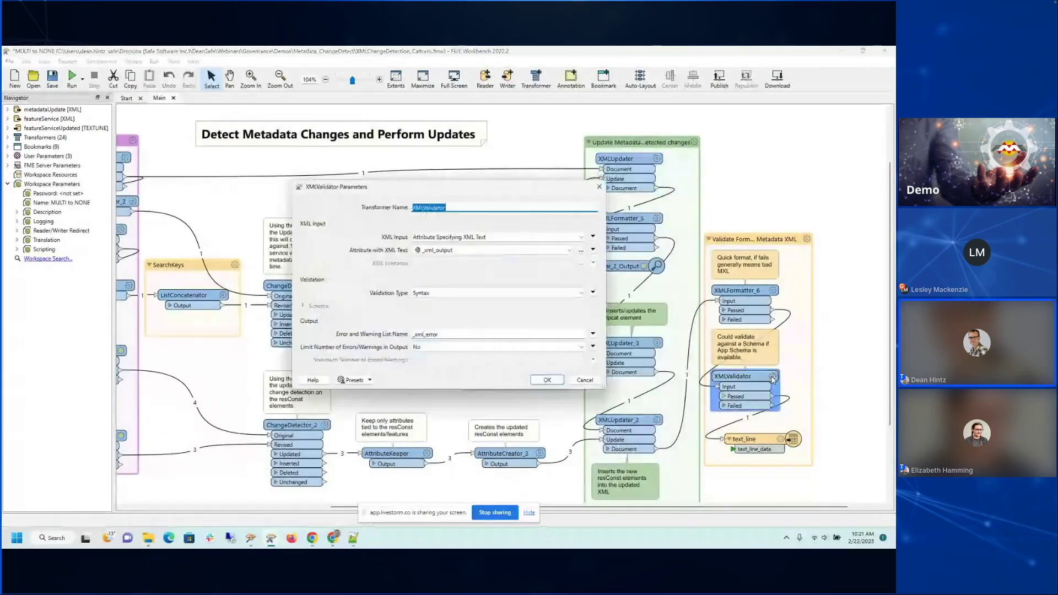
{"action": "left_click", "coordinate": [589, 382]}
- Run the metadata change detection workspace with its existing source and destination file parameters
{"action": "left_click", "coordinate": [71, 77]}
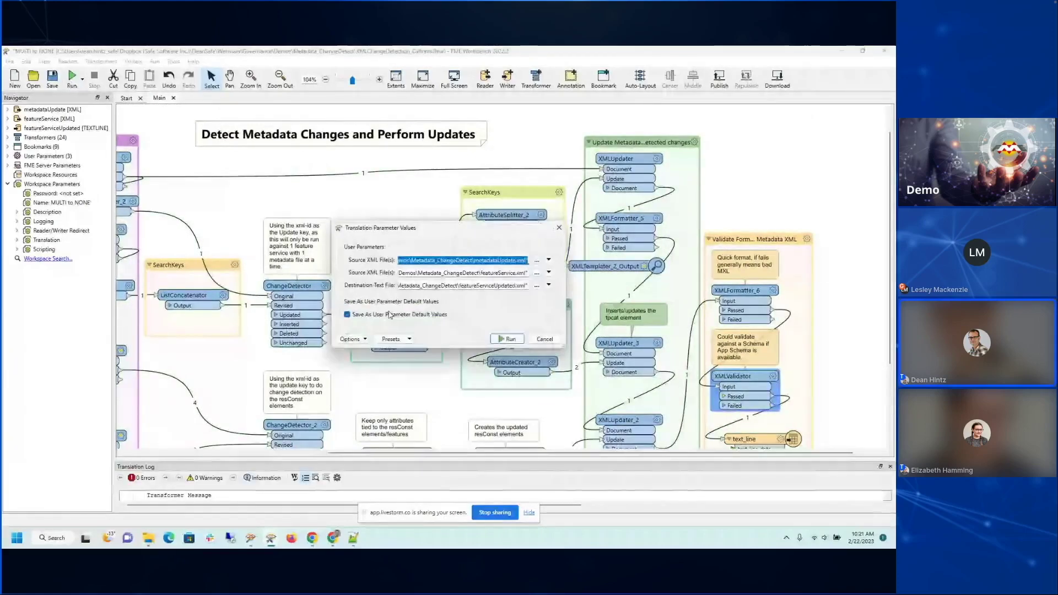
{"action": "left_click", "coordinate": [503, 339]}
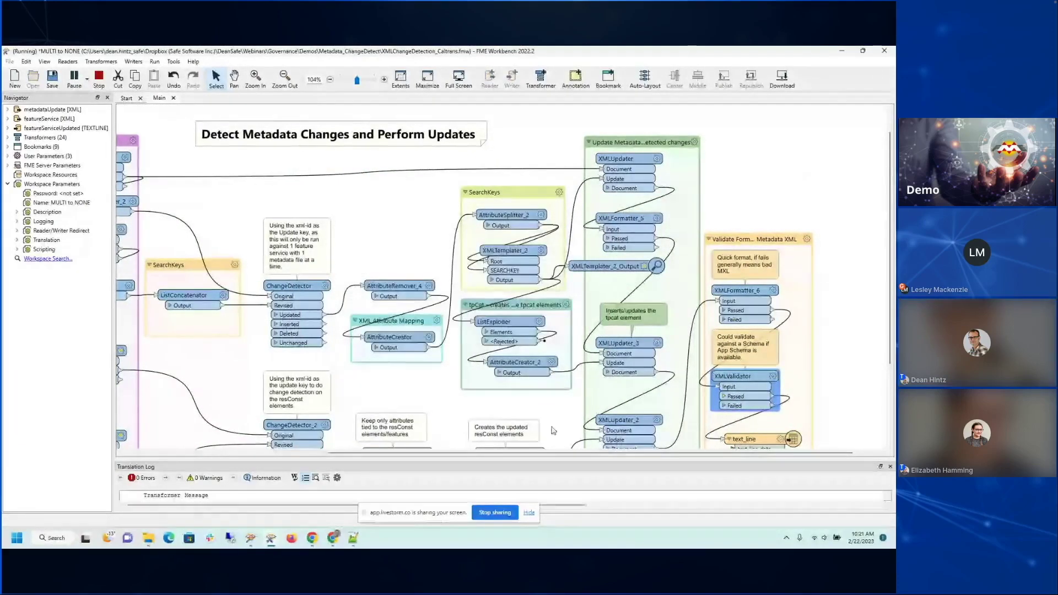
{"action": "left_click_drag", "start_coordinate": [550, 455], "coordinate": [463, 454]}
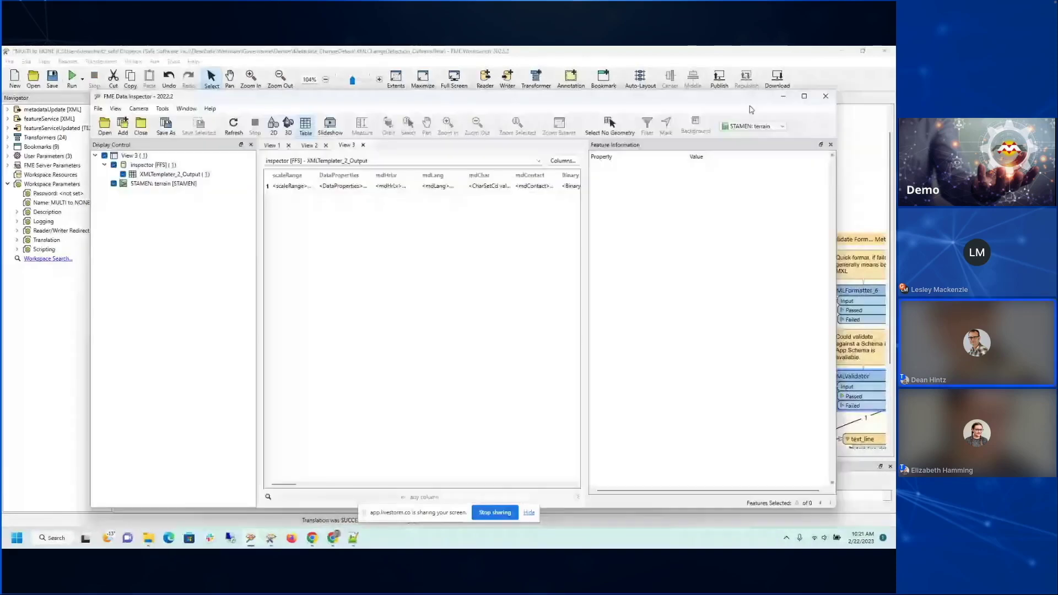
- Switch to Notepad++ and look through the original metadata in featureService.xml
{"action": "left_click", "coordinate": [850, 50]}
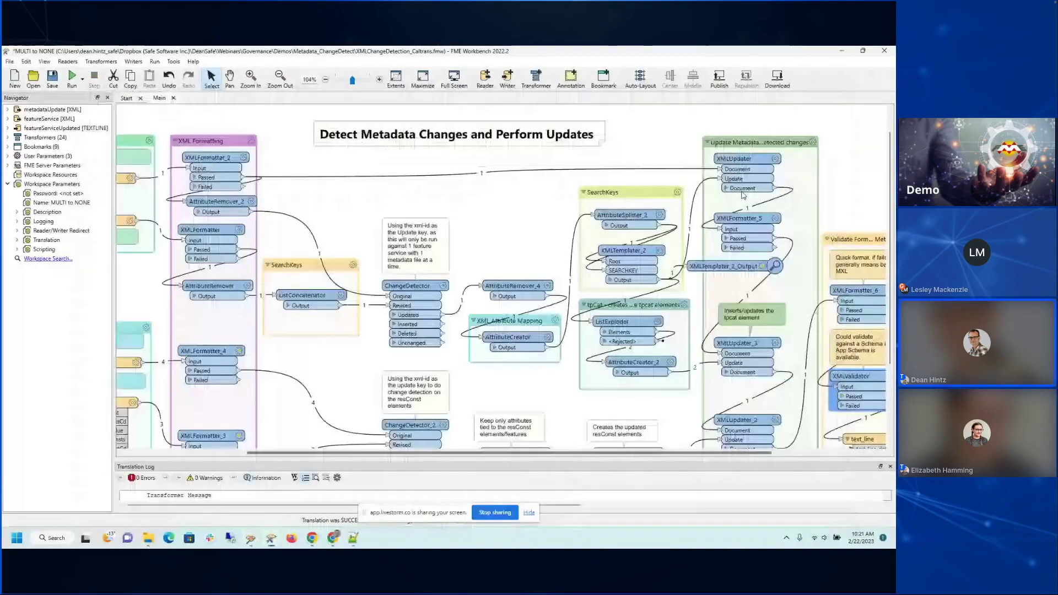
{"action": "left_click", "coordinate": [849, 50]}
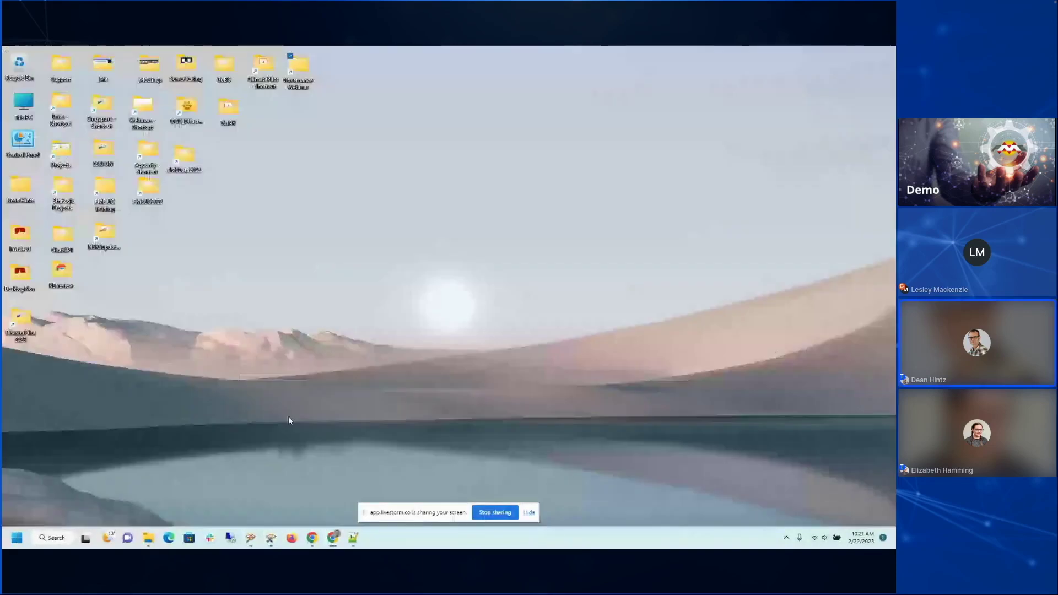
{"action": "left_click", "coordinate": [351, 539]}
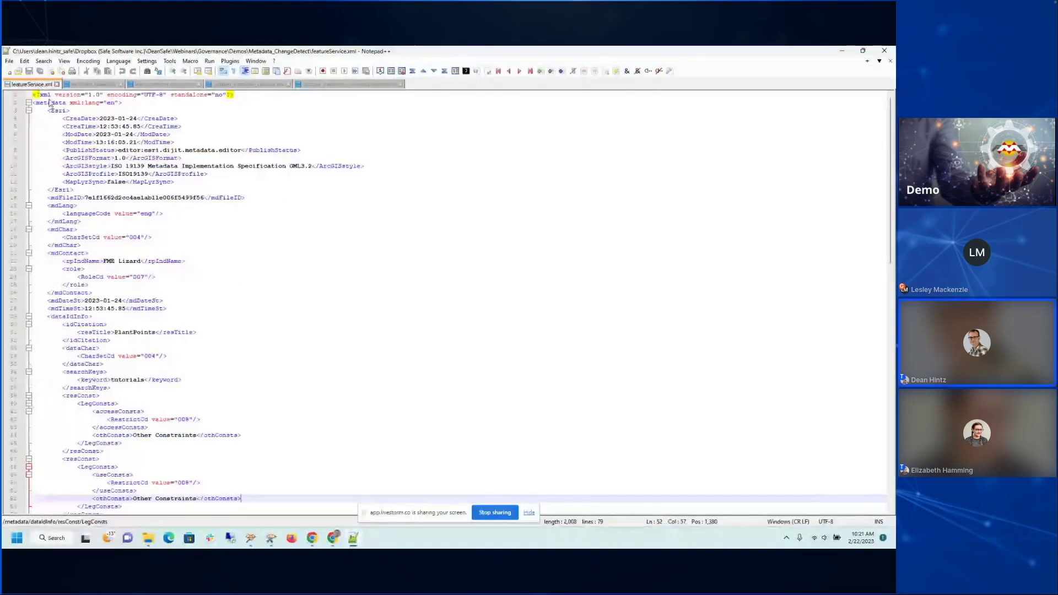
{"action": "scroll", "coordinate": [152, 259], "scroll_direction": "down", "scroll_amount": 18}
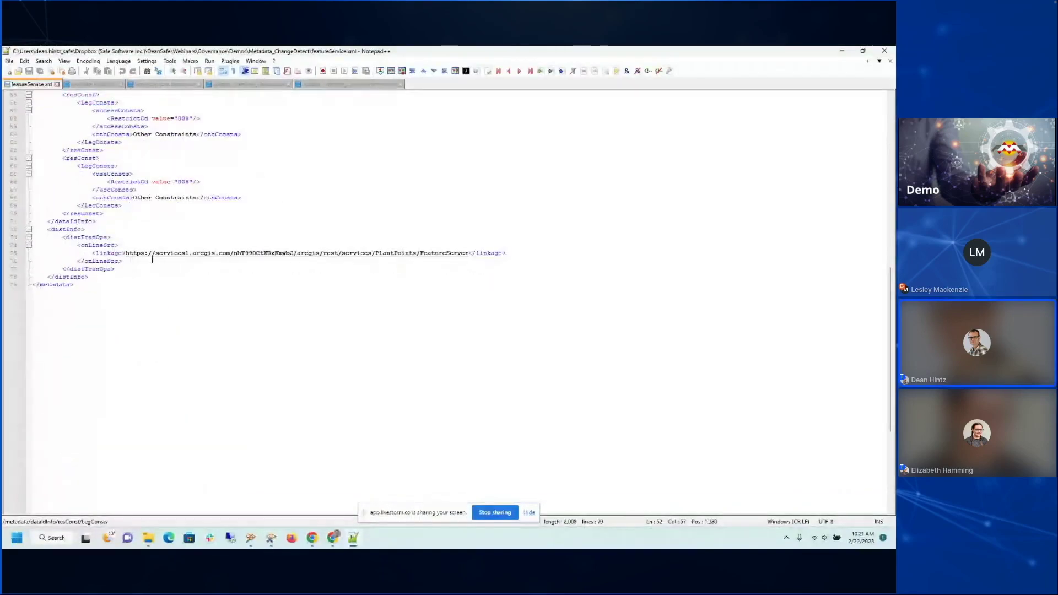
{"action": "scroll", "coordinate": [110, 253], "scroll_direction": "up", "scroll_amount": 18}
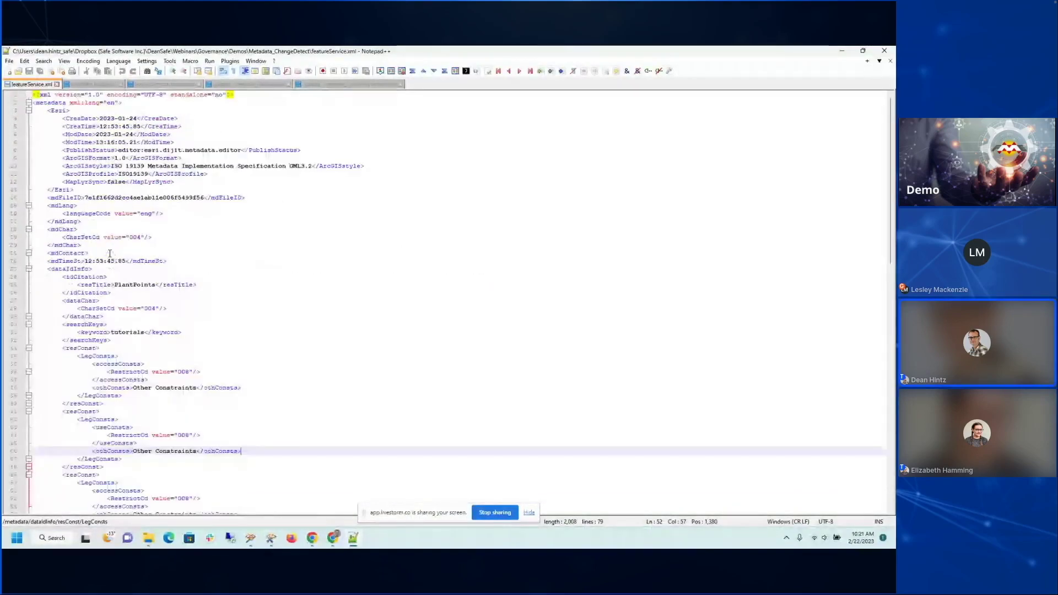
- Examine the incoming metadata in metadataUpdate.xml, including the geoEle bounding box and the resConst elements
{"action": "left_click", "coordinate": [92, 83]}
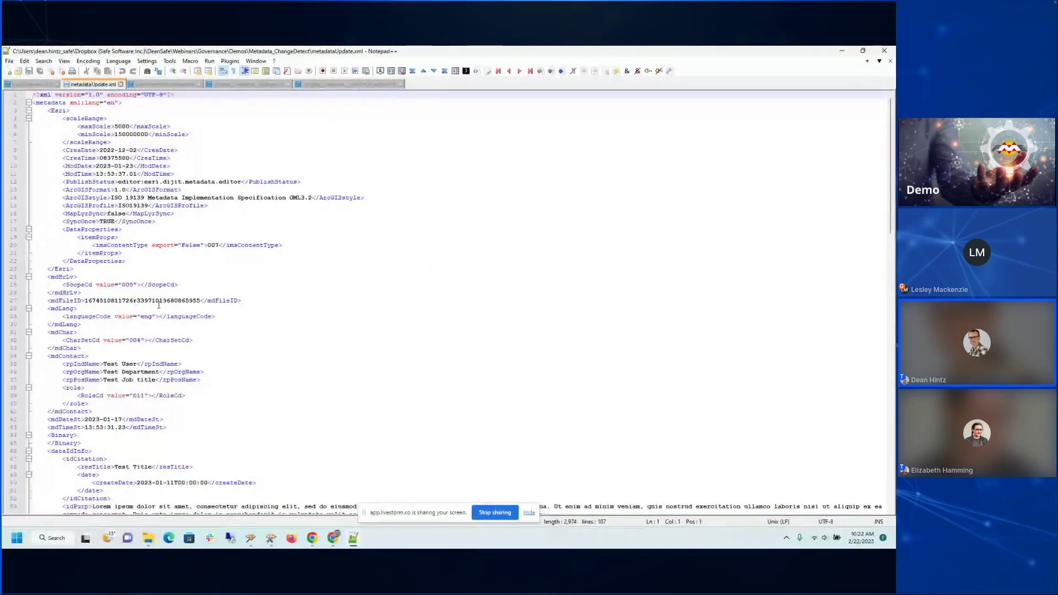
{"action": "scroll", "coordinate": [179, 338], "scroll_direction": "down", "scroll_amount": 14}
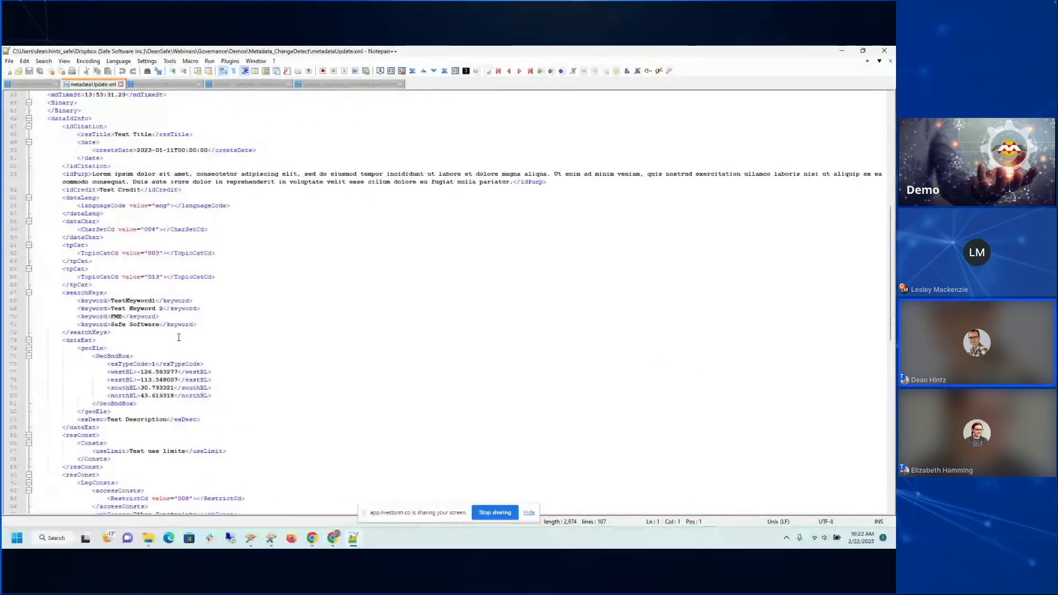
{"action": "left_click_drag", "start_coordinate": [113, 412], "coordinate": [92, 357]}
{"action": "scroll", "coordinate": [248, 371], "scroll_direction": "down", "scroll_amount": 12}
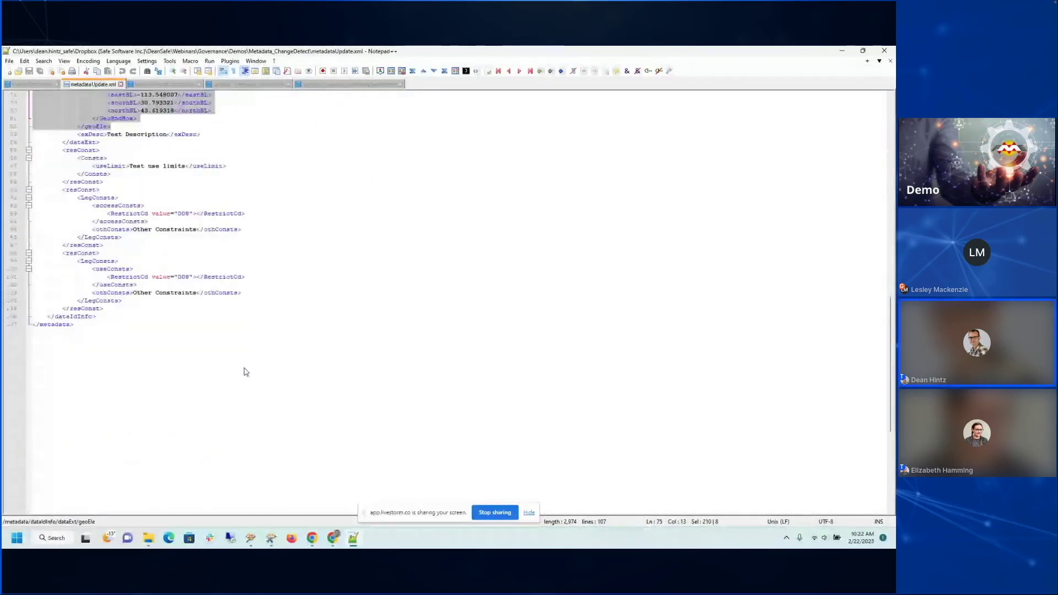
{"action": "scroll", "coordinate": [246, 372], "scroll_direction": "up", "scroll_amount": 15}
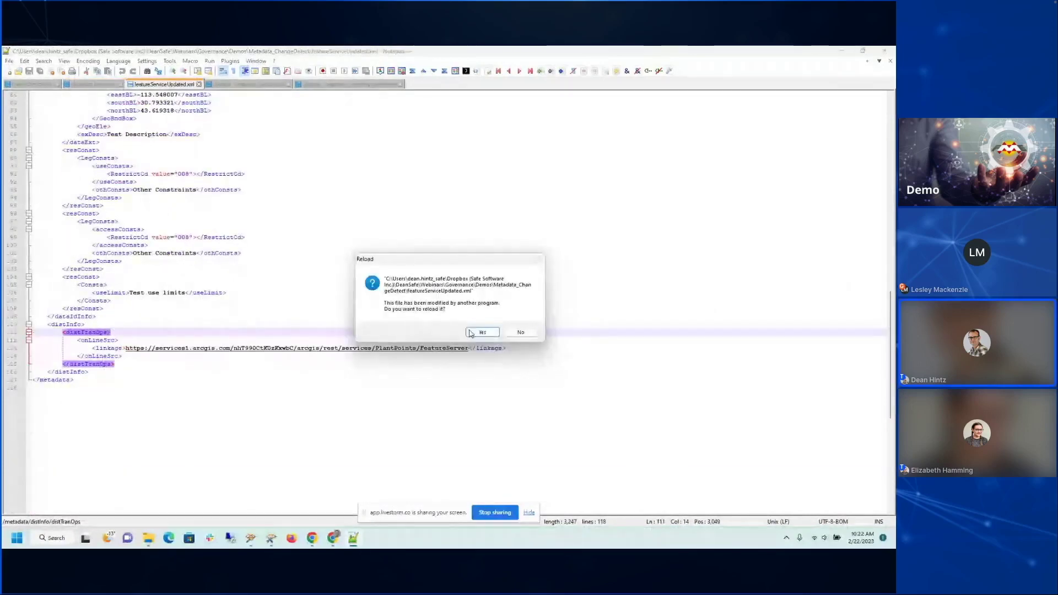
- Reload featureServiceUpdated.xml from disk and examine the scale range, dates and ArcGIS entries in its Esri block
{"action": "left_click", "coordinate": [482, 332]}
{"action": "scroll", "coordinate": [154, 147], "scroll_direction": "up", "scroll_amount": 20}
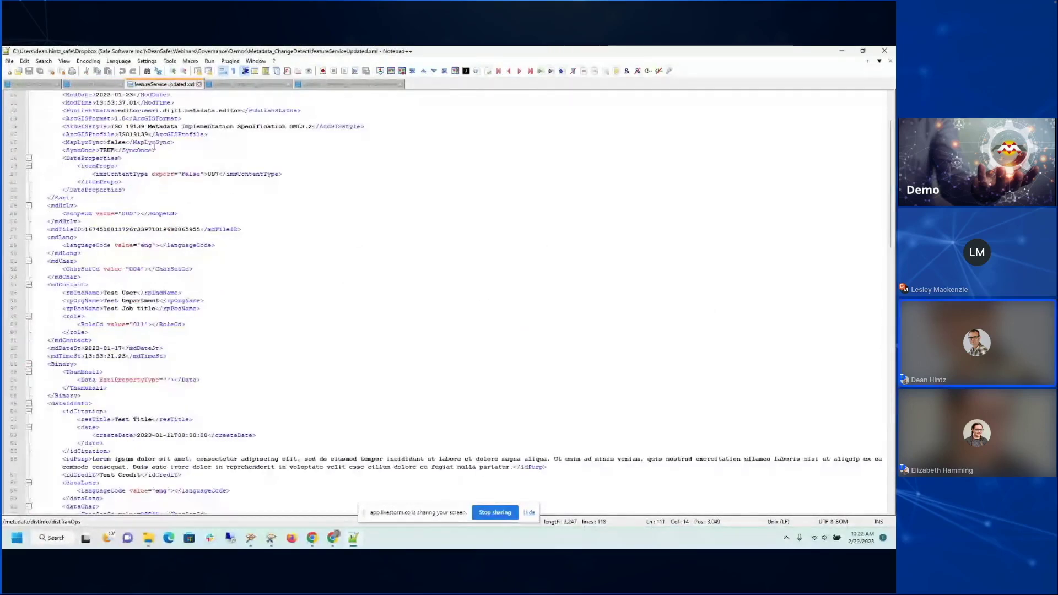
{"action": "scroll", "coordinate": [154, 148], "scroll_direction": "up", "scroll_amount": 3}
{"action": "left_click_drag", "start_coordinate": [62, 118], "coordinate": [298, 198]}
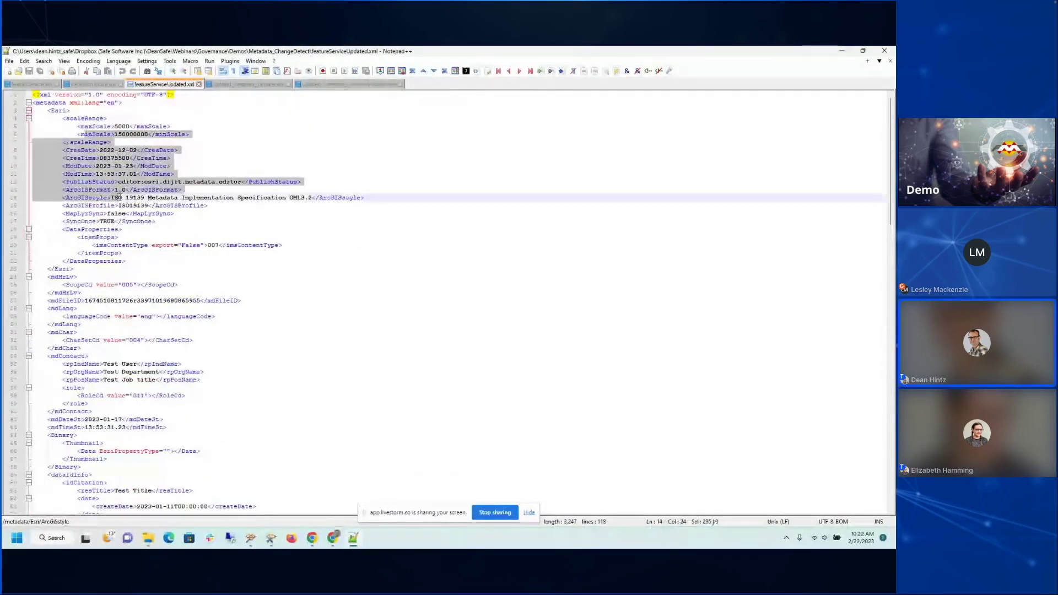
{"action": "left_click", "coordinate": [108, 174]}
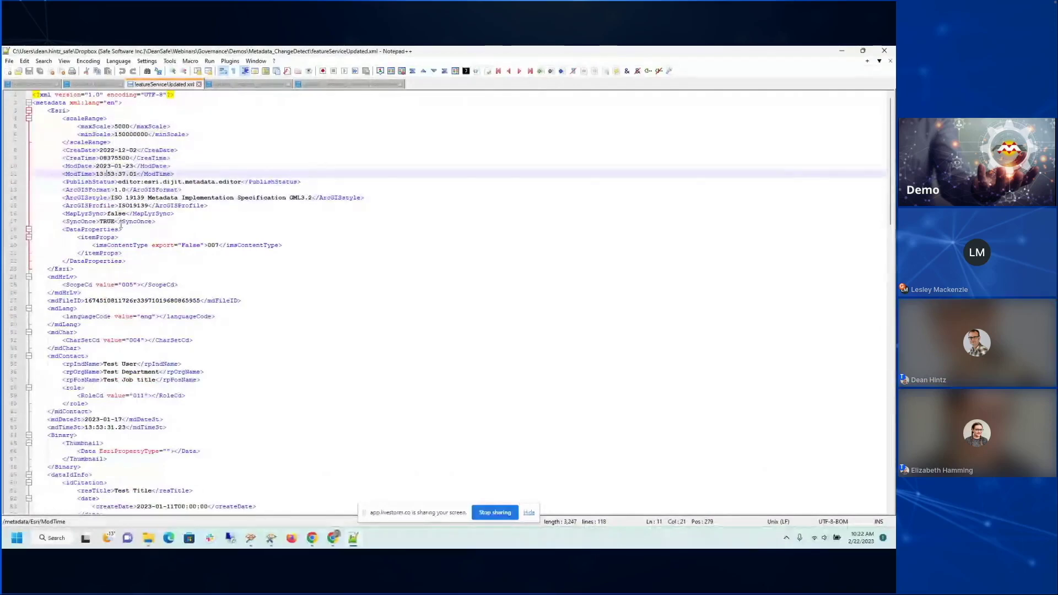
- Examine the contact, bounding box, constraint and distribution linkage elements in featureServiceUpdated.xml
{"action": "scroll", "coordinate": [144, 322], "scroll_direction": "down", "scroll_amount": 4}
{"action": "left_click_drag", "start_coordinate": [110, 301], "coordinate": [68, 246]}
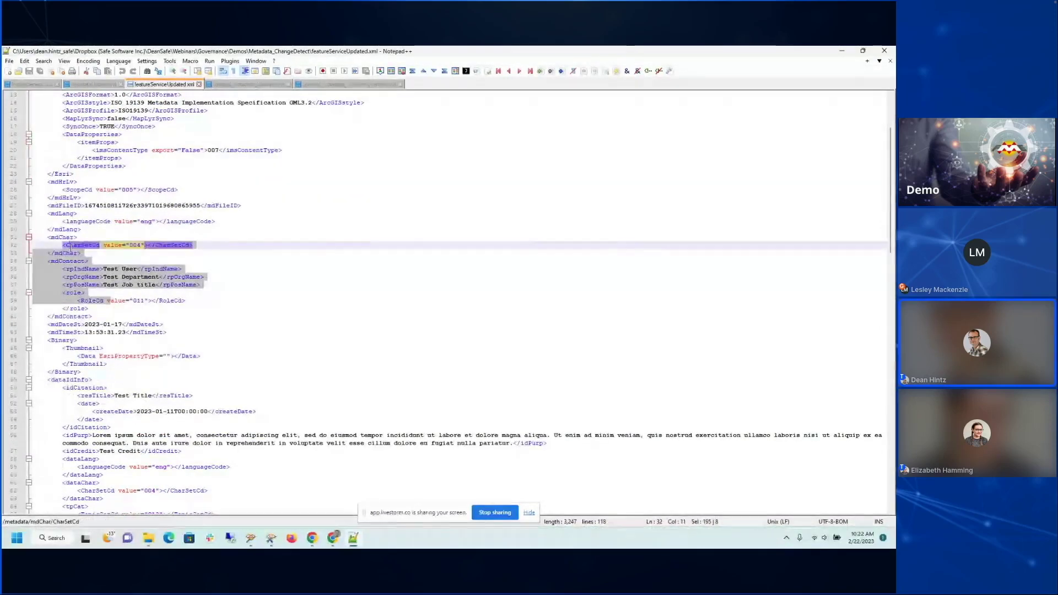
{"action": "scroll", "coordinate": [71, 248], "scroll_direction": "down", "scroll_amount": 12}
{"action": "left_click_drag", "start_coordinate": [117, 420], "coordinate": [103, 338]}
{"action": "scroll", "coordinate": [141, 344], "scroll_direction": "down", "scroll_amount": 6}
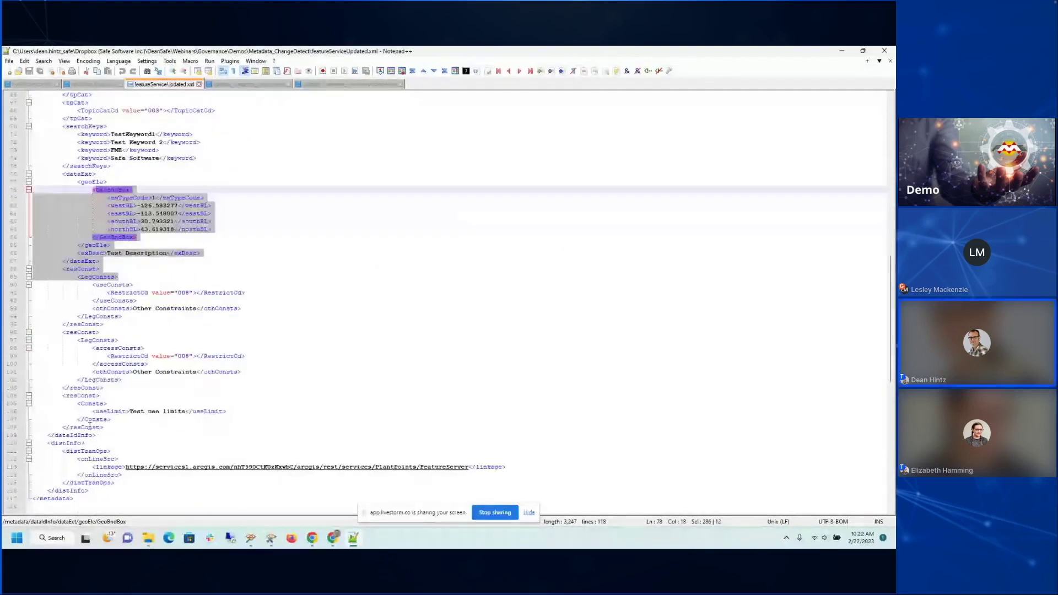
{"action": "left_click_drag", "start_coordinate": [77, 435], "coordinate": [114, 483]}
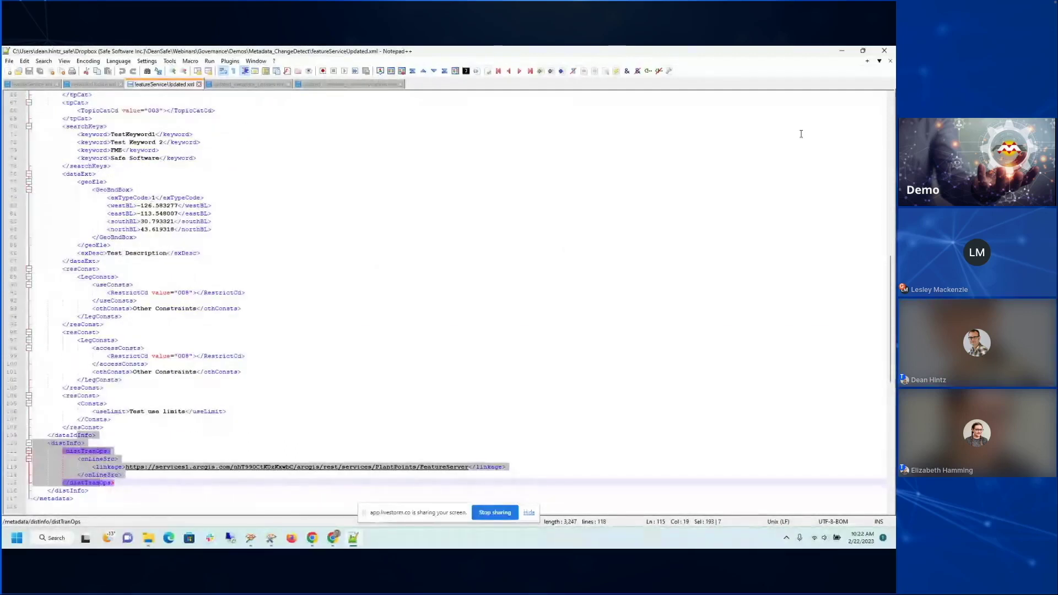
- Show the "Governance Demo: Metadata Harvest" slide in Google Slides, and switch to the metadataHarvest_v3.fmw workspace in FME Workbench
{"action": "left_click", "coordinate": [841, 50]}
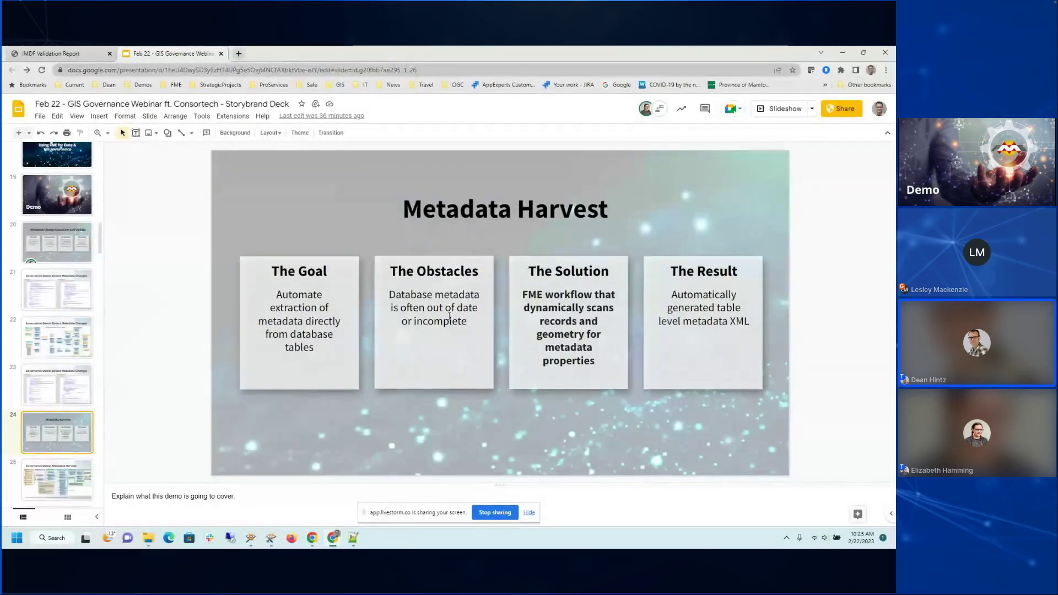
{"action": "left_click", "coordinate": [50, 482]}
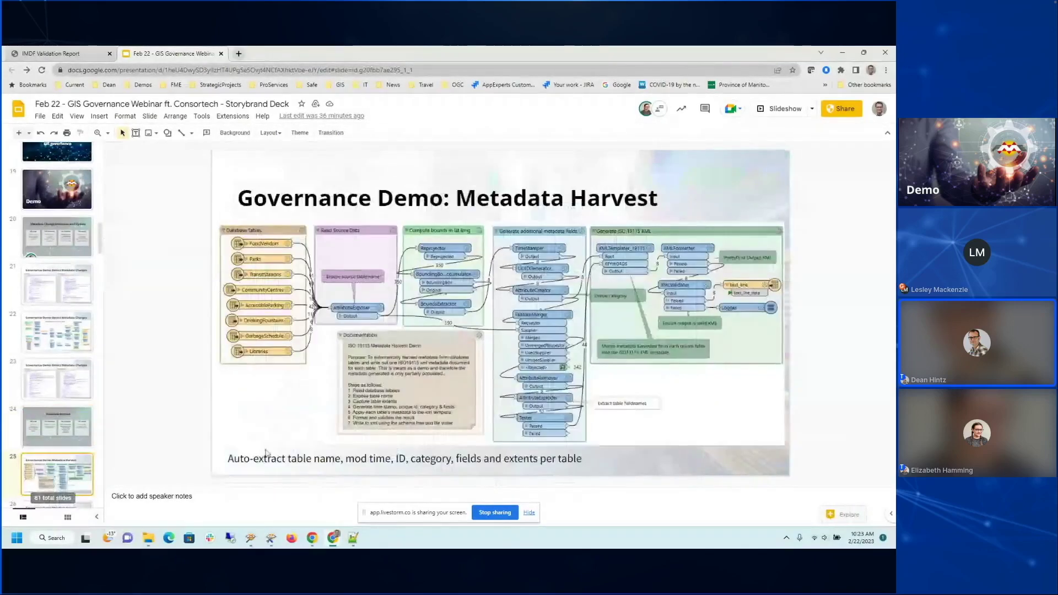
{"action": "left_click", "coordinate": [843, 53]}
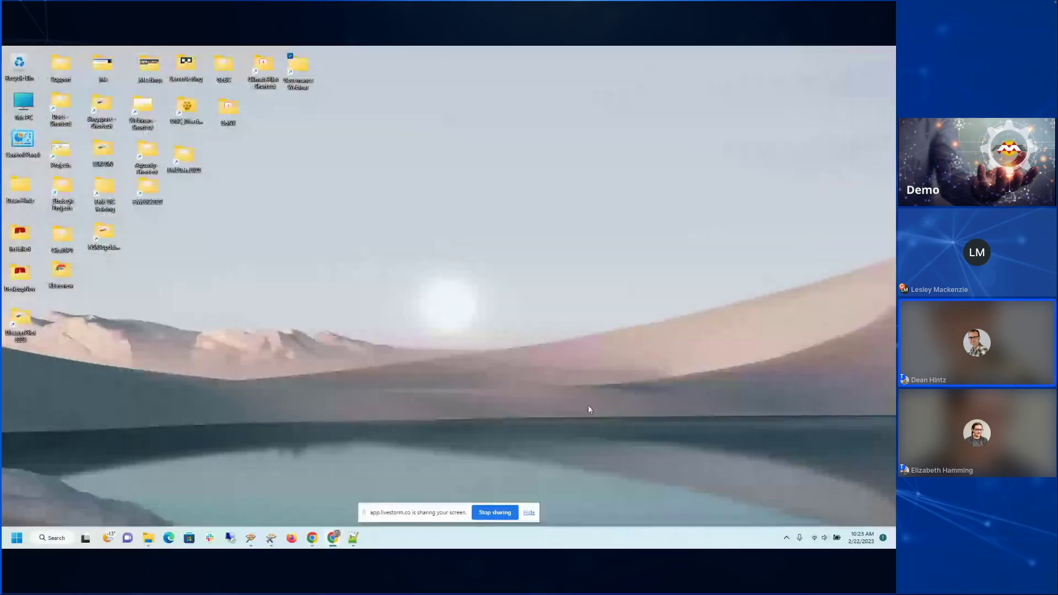
{"action": "mouse_move", "coordinate": [271, 542]}
{"action": "left_click", "coordinate": [251, 479]}
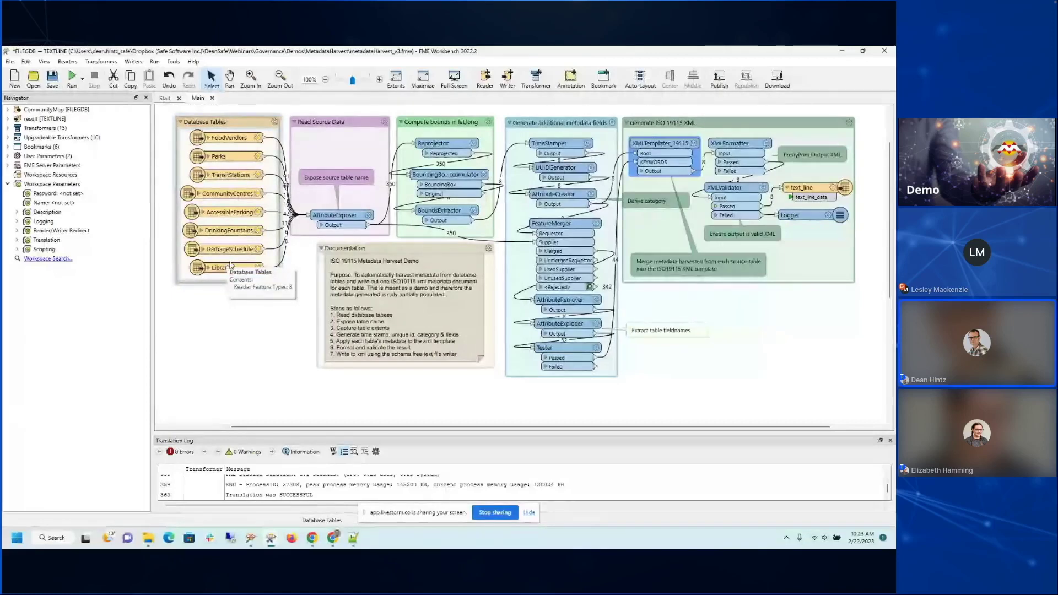
- Switch to FME Data Inspector, display the community map tables in View 2 and inspect one drinking fountain's attributes
{"action": "left_click", "coordinate": [251, 542]}
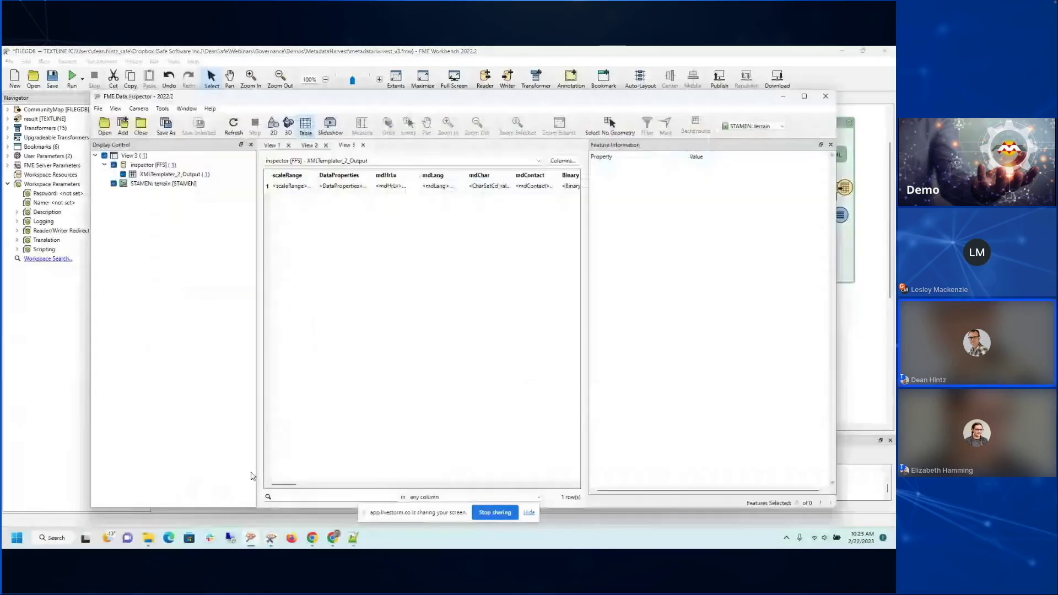
{"action": "left_click", "coordinate": [309, 147]}
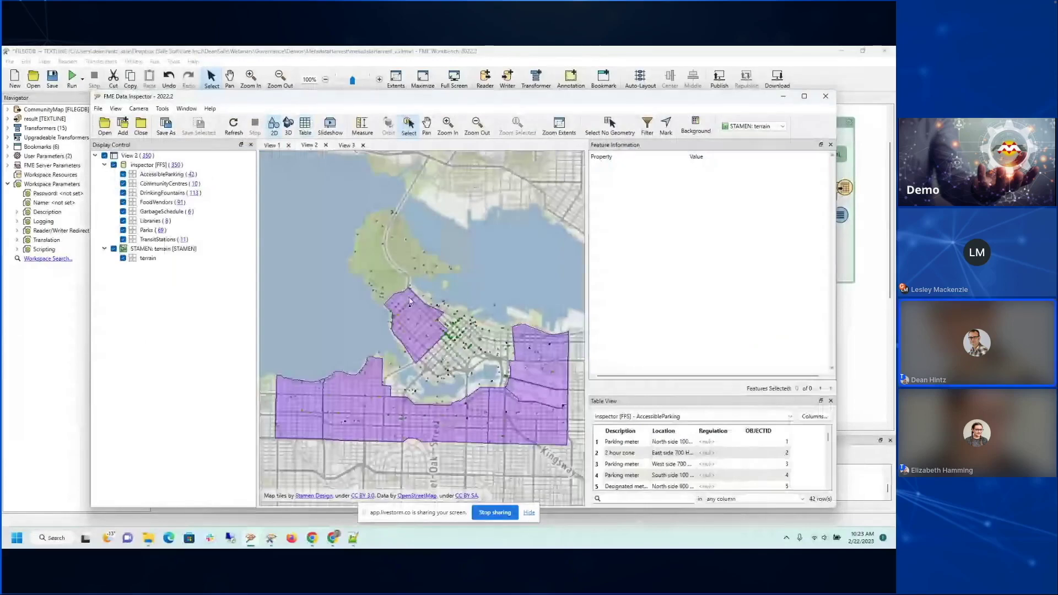
{"action": "left_click", "coordinate": [406, 241]}
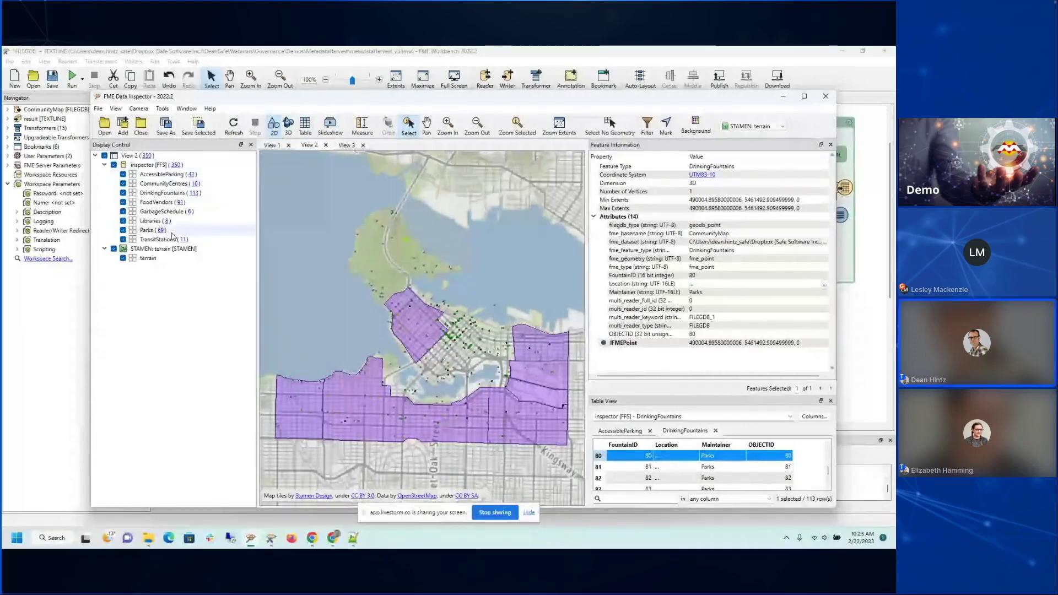
- Return to the metadataHarvest_v3.fmw workspace in FME Workbench and view the parameters of the AttributeExploder transformer
{"action": "left_click", "coordinate": [785, 98]}
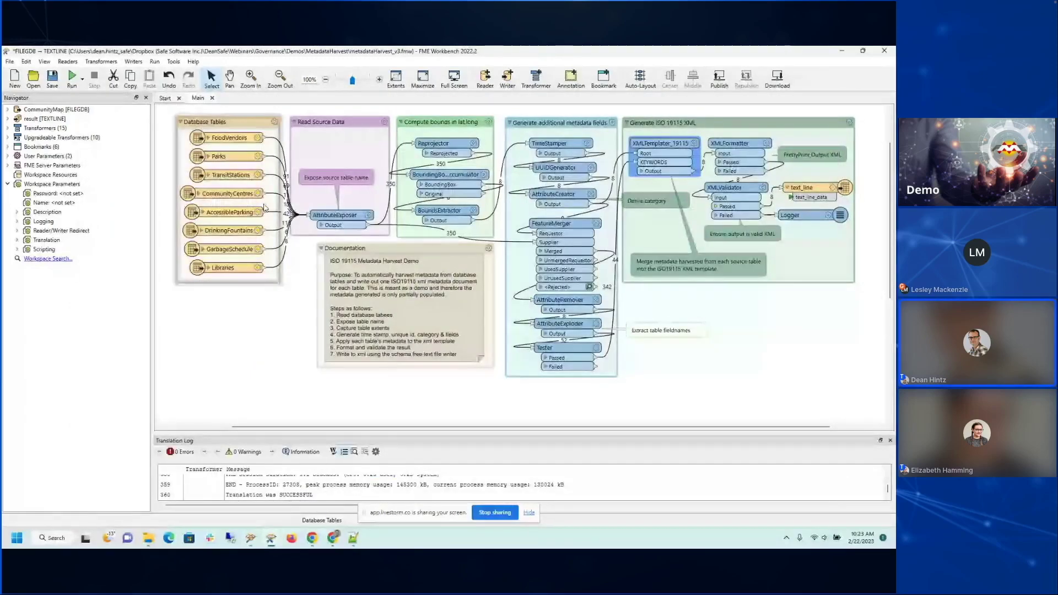
{"action": "mouse_move", "coordinate": [268, 200]}
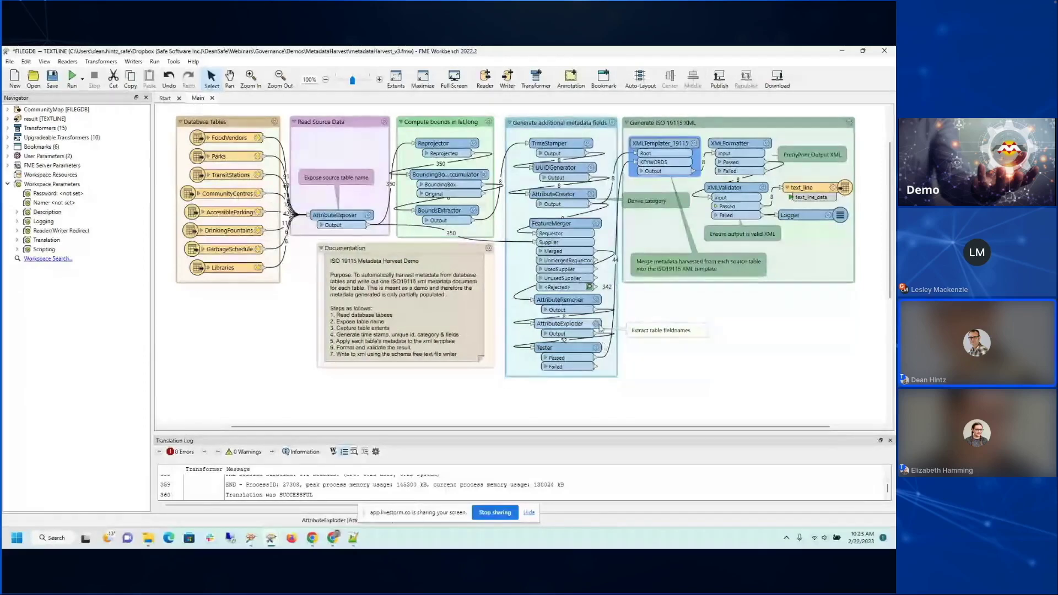
{"action": "double_click", "coordinate": [445, 174]}
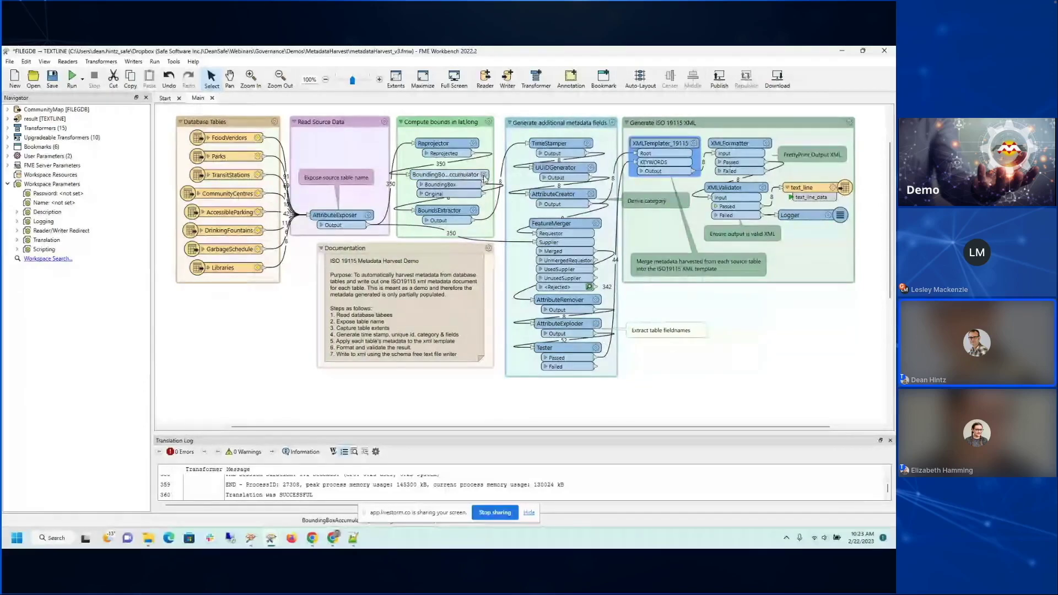
{"action": "left_click", "coordinate": [527, 358]}
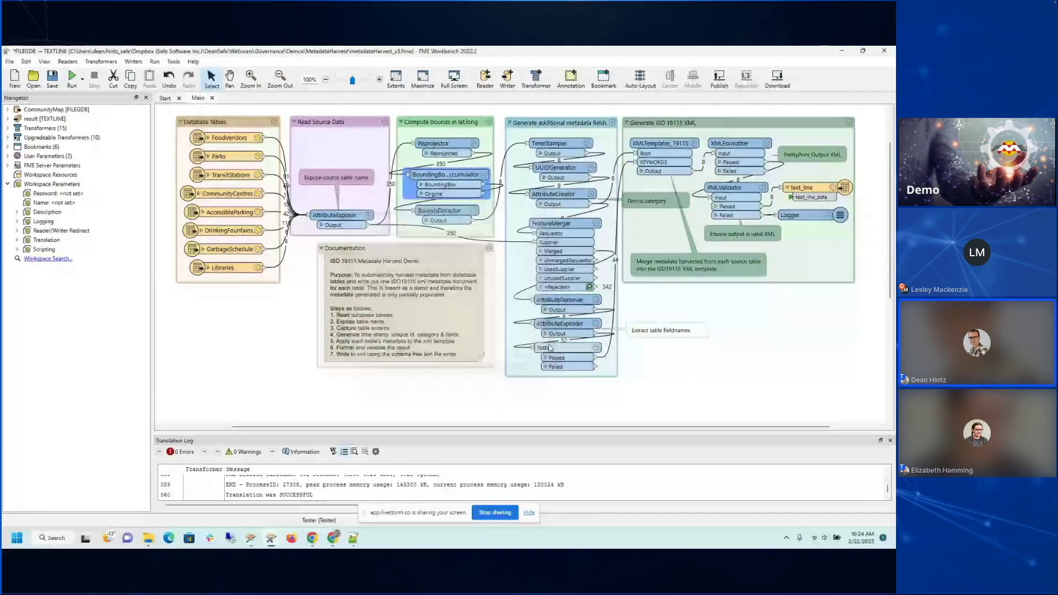
{"action": "left_click", "coordinate": [596, 328]}
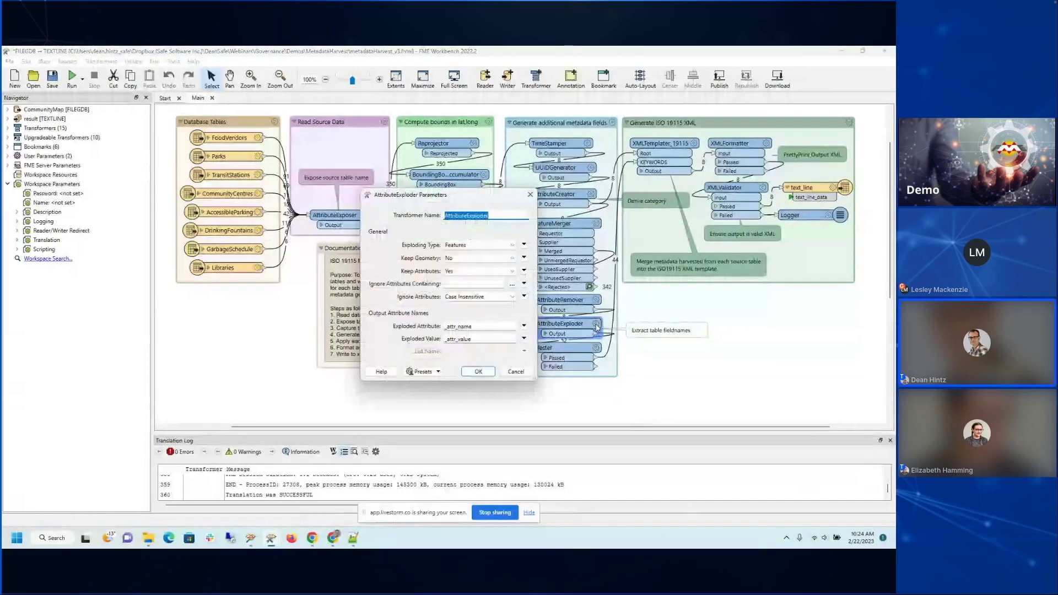
{"action": "left_click", "coordinate": [516, 372]}
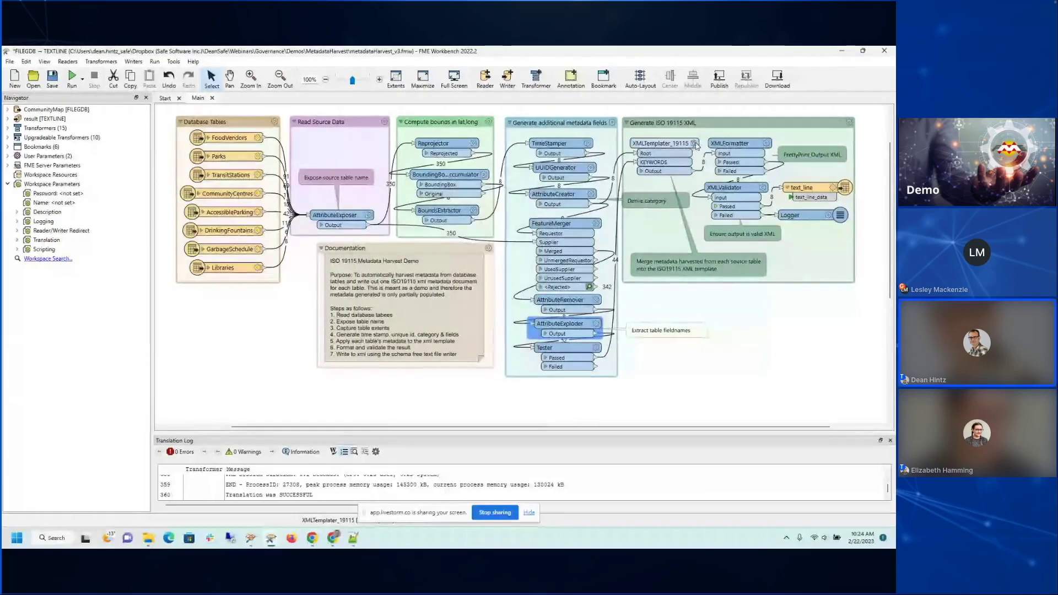
- View the ROOT template expression of the XMLTemplater_19115 transformer and leave its parameters without changes
{"action": "left_click", "coordinate": [696, 145]}
{"action": "left_click", "coordinate": [694, 143]}
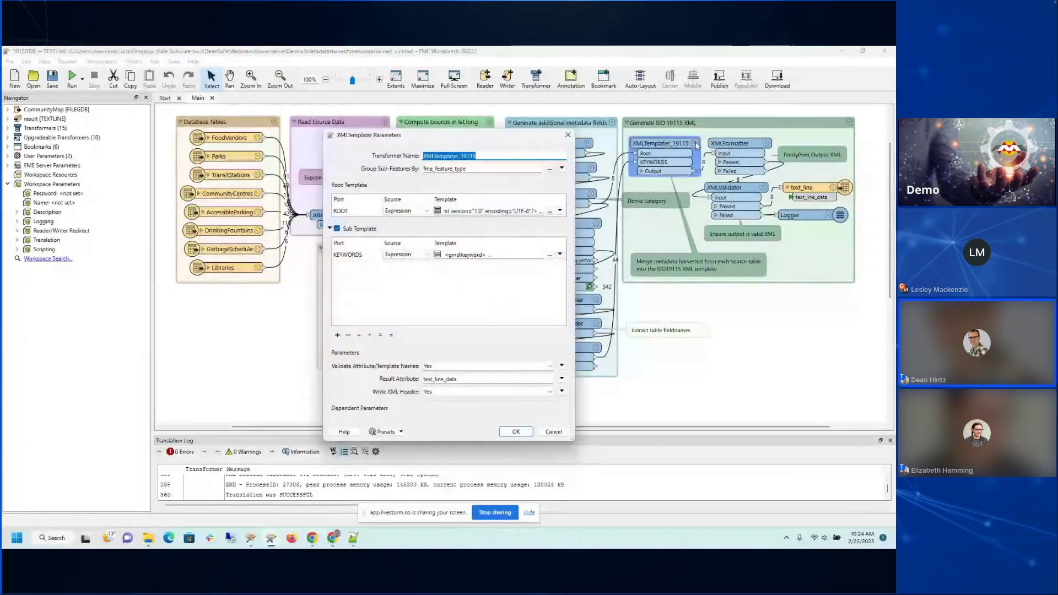
{"action": "left_click", "coordinate": [553, 214]}
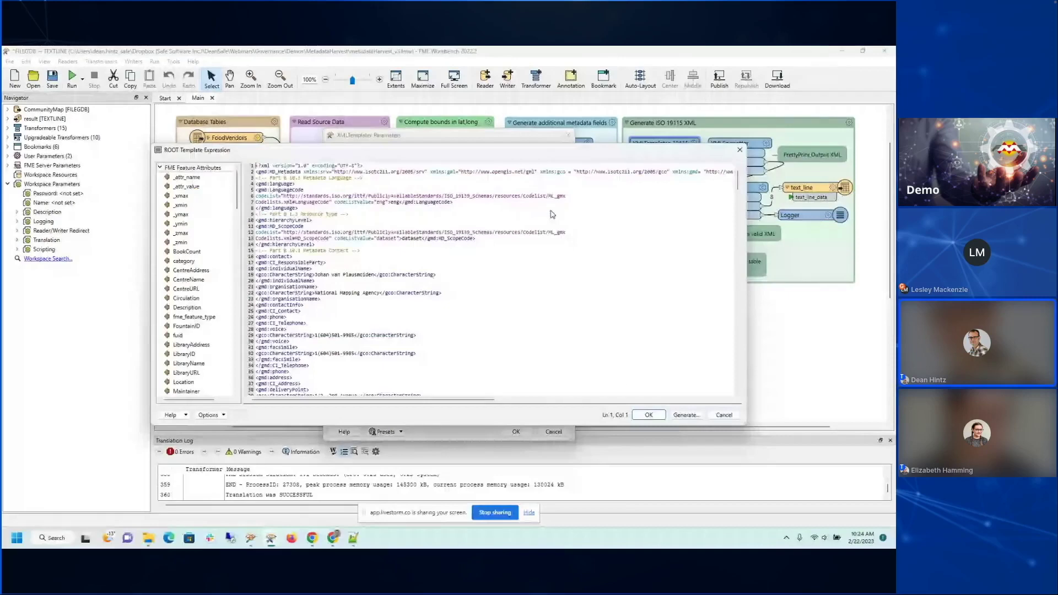
{"action": "left_click", "coordinate": [725, 416]}
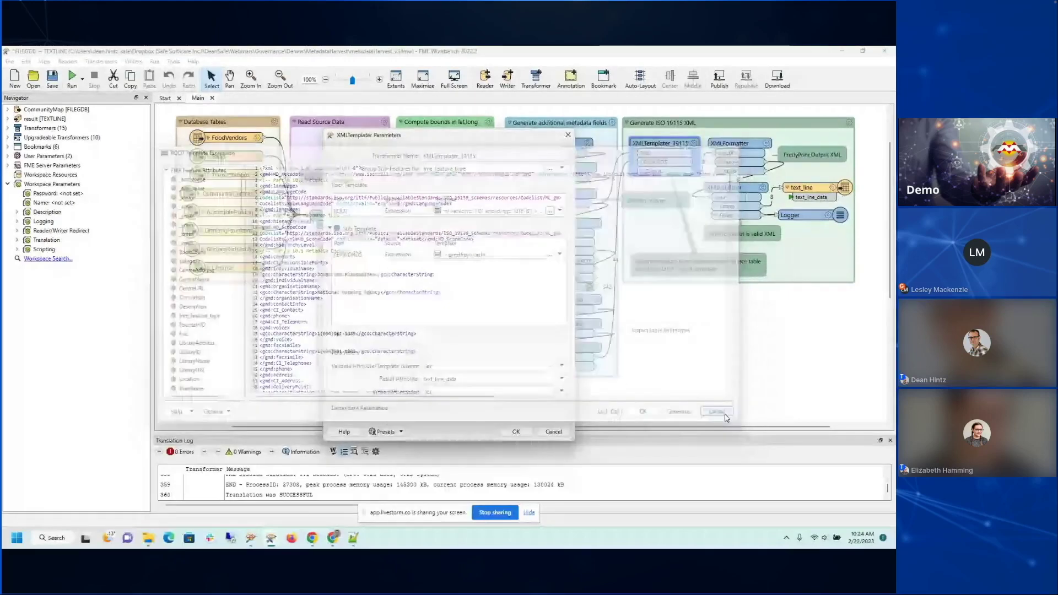
{"action": "key", "text": "Escape"}
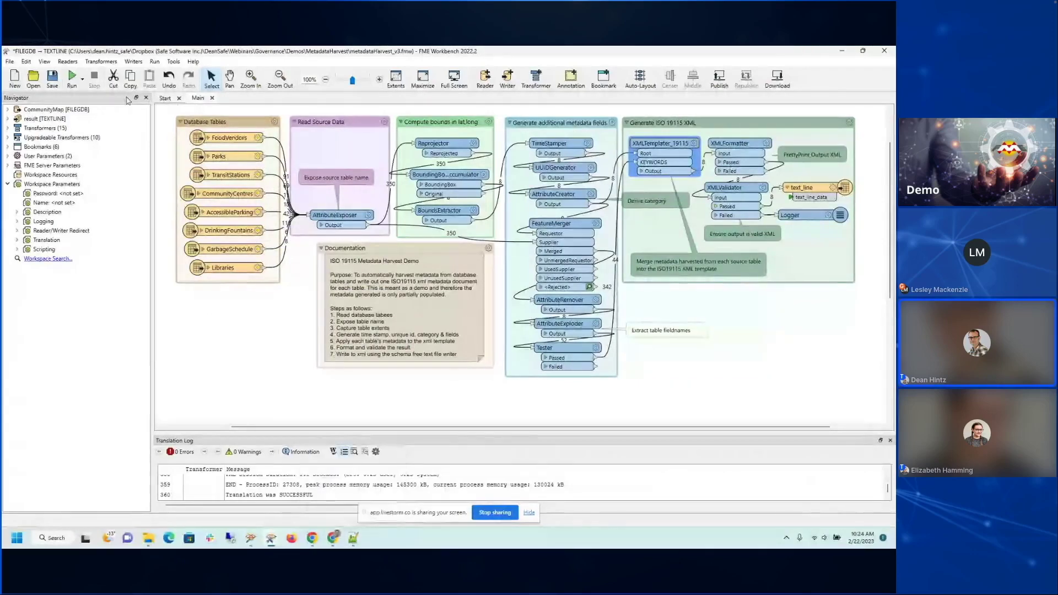
- Run the metadata harvest workspace, then switch to Notepad++ and reload updated_metadata_Libraries.xml from disk
{"action": "left_click", "coordinate": [72, 77]}
{"action": "key", "text": "Return"}
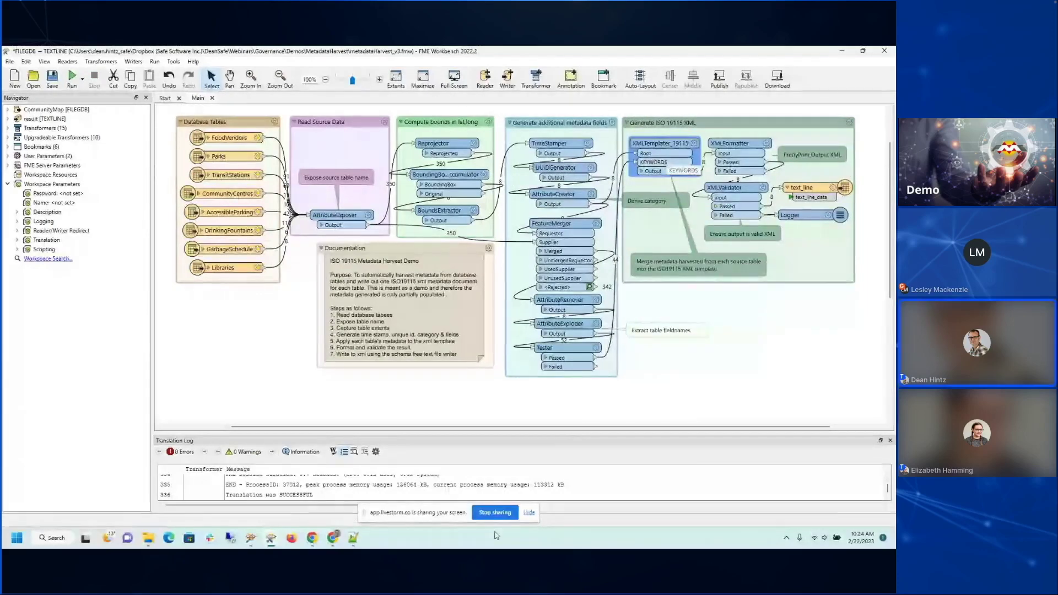
{"action": "left_click", "coordinate": [353, 539]}
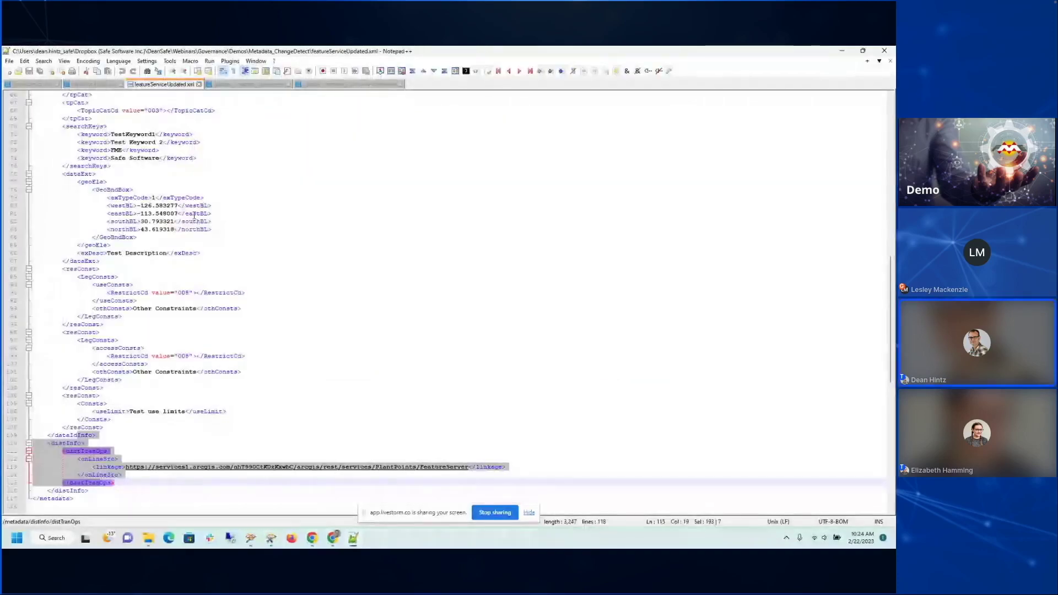
{"action": "left_click", "coordinate": [256, 85]}
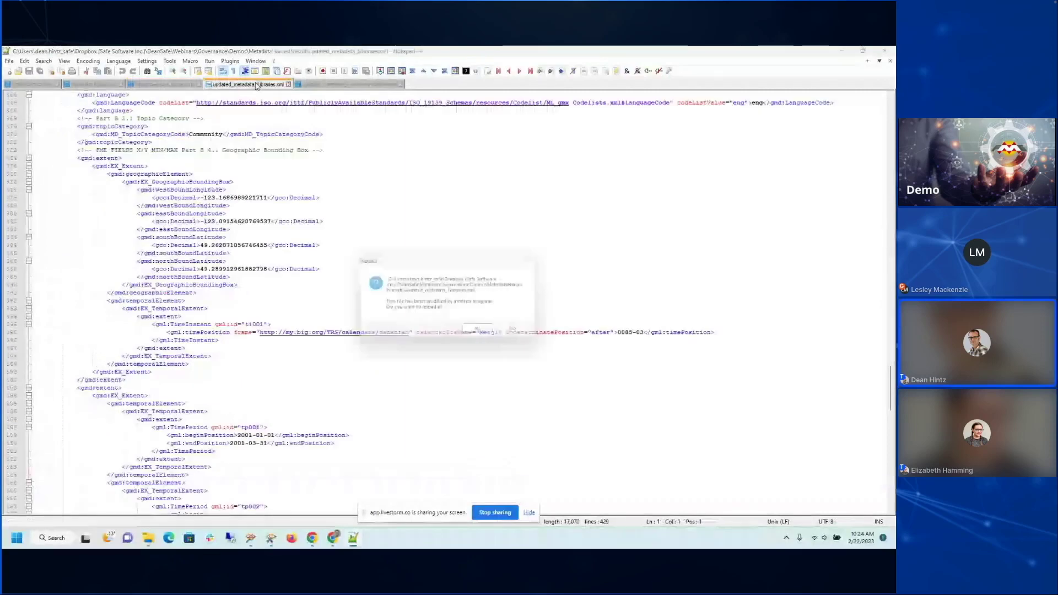
- Examine the keyword values, topic category, geographic bounding box and distribution elements in updated_metadata_Libraries.xml
{"action": "scroll", "coordinate": [227, 167], "scroll_direction": "down", "scroll_amount": 7}
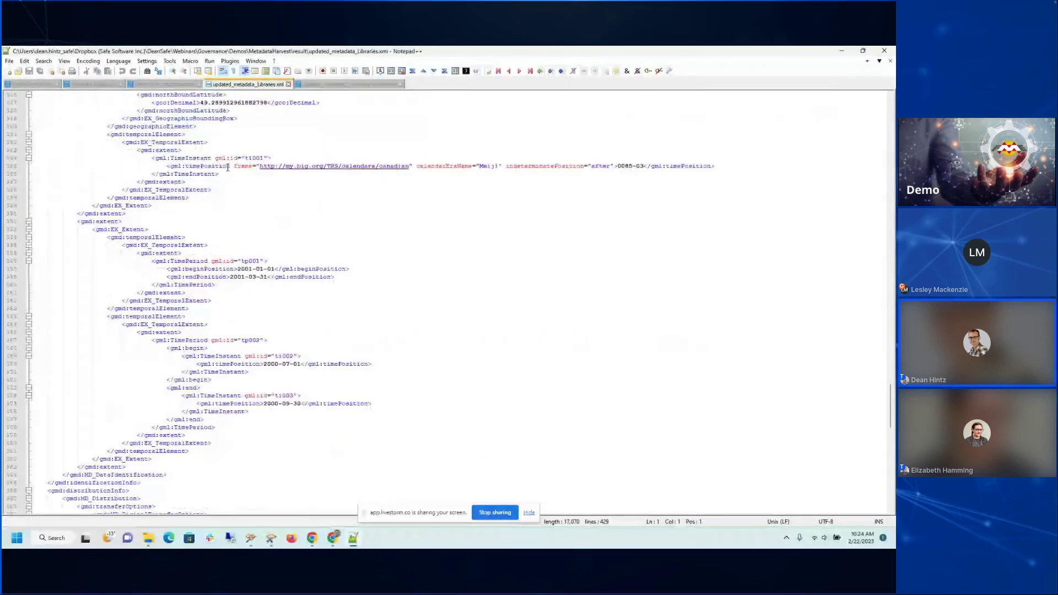
{"action": "scroll", "coordinate": [228, 167], "scroll_direction": "down", "scroll_amount": 5}
{"action": "scroll", "coordinate": [227, 167], "scroll_direction": "up", "scroll_amount": 20}
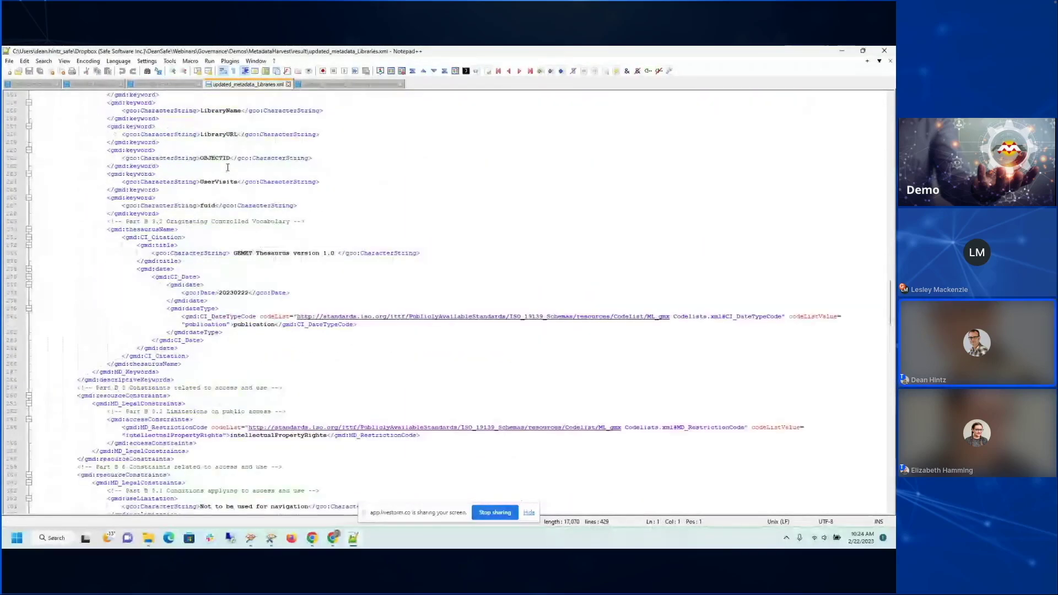
{"action": "scroll", "coordinate": [225, 336], "scroll_direction": "up", "scroll_amount": 10}
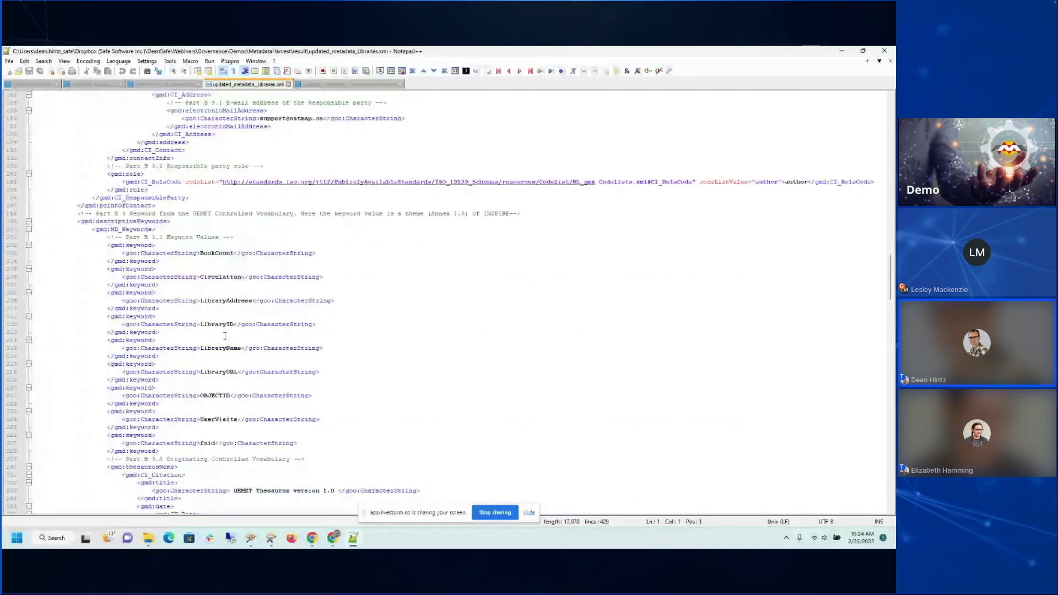
{"action": "scroll", "coordinate": [225, 336], "scroll_direction": "down", "scroll_amount": 20}
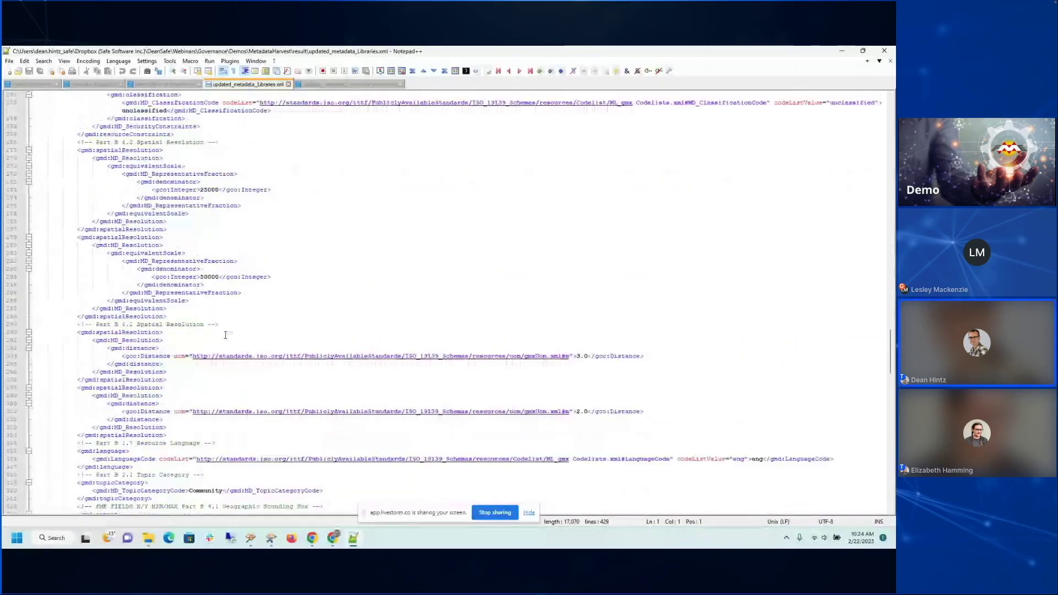
{"action": "scroll", "coordinate": [225, 335], "scroll_direction": "down", "scroll_amount": 3}
{"action": "scroll", "coordinate": [225, 335], "scroll_direction": "down", "scroll_amount": 18}
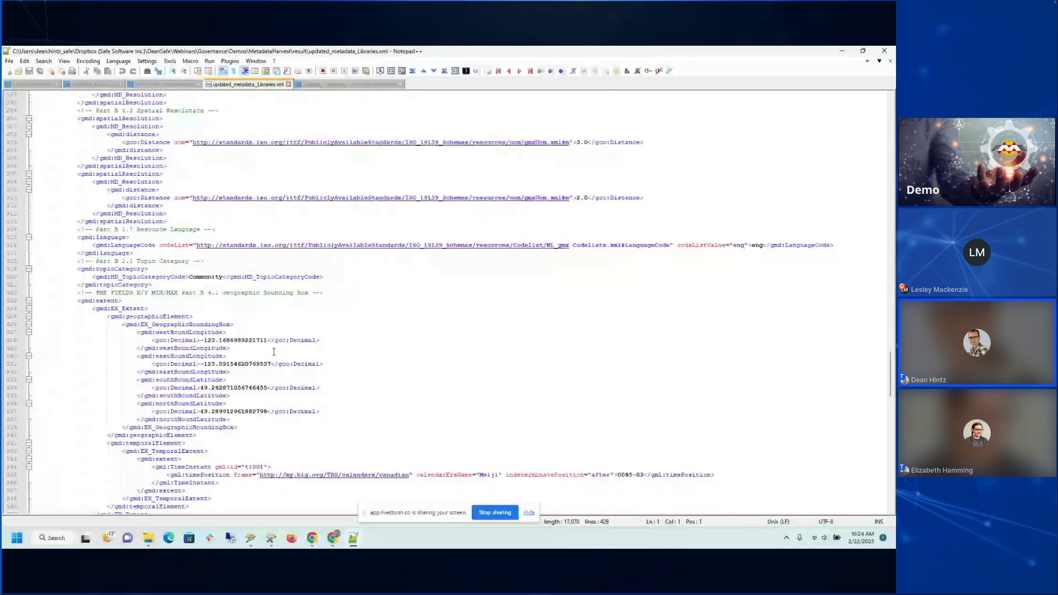
{"action": "scroll", "coordinate": [271, 354], "scroll_direction": "down", "scroll_amount": 2}
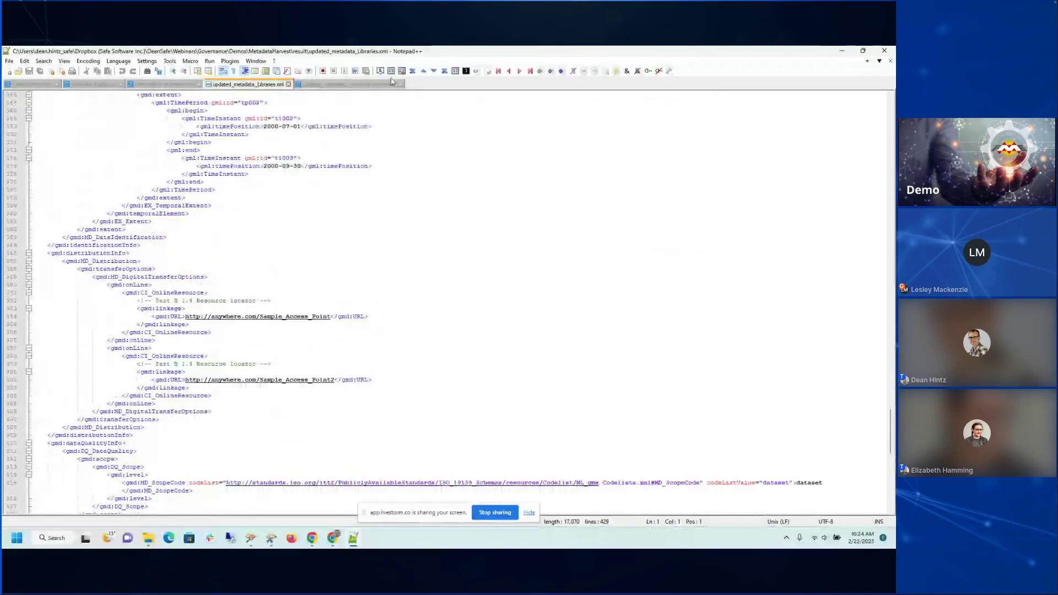
- Reload updated_metadata_CommunityCentres.xml, examine its keywords and constraints, and highlight the topic category code value
{"action": "left_click", "coordinate": [348, 84]}
{"action": "left_click", "coordinate": [482, 333]}
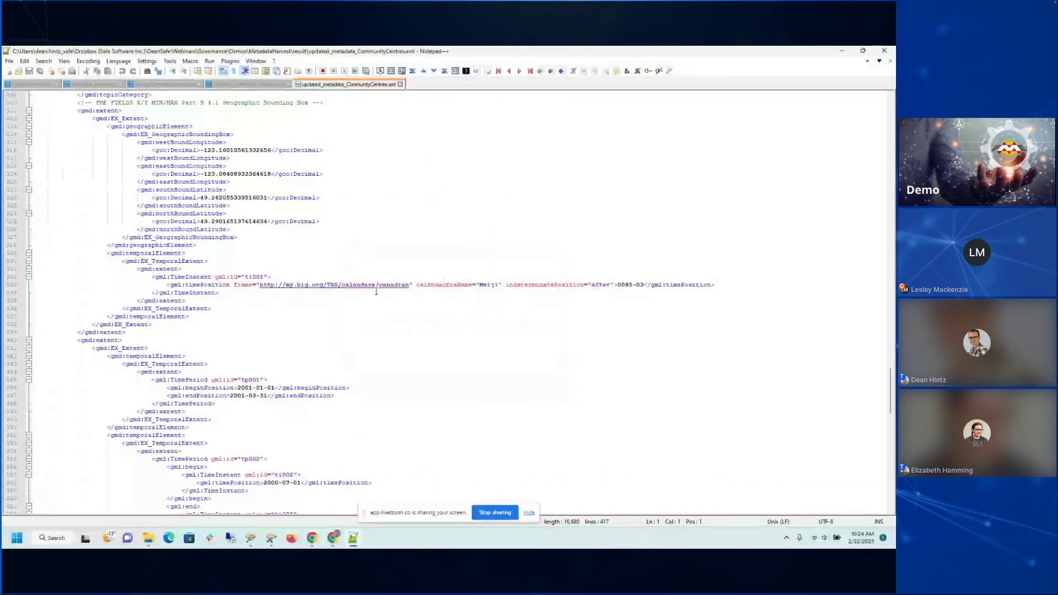
{"action": "scroll", "coordinate": [348, 230], "scroll_direction": "up", "scroll_amount": 10}
{"action": "scroll", "coordinate": [349, 231], "scroll_direction": "up", "scroll_amount": 20}
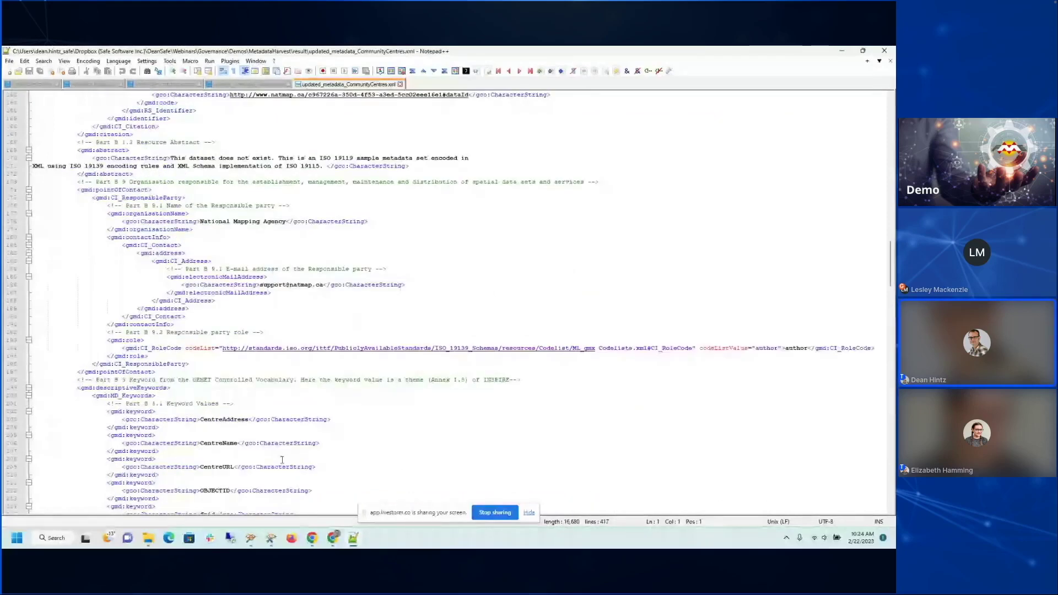
{"action": "scroll", "coordinate": [282, 437], "scroll_direction": "down", "scroll_amount": 7}
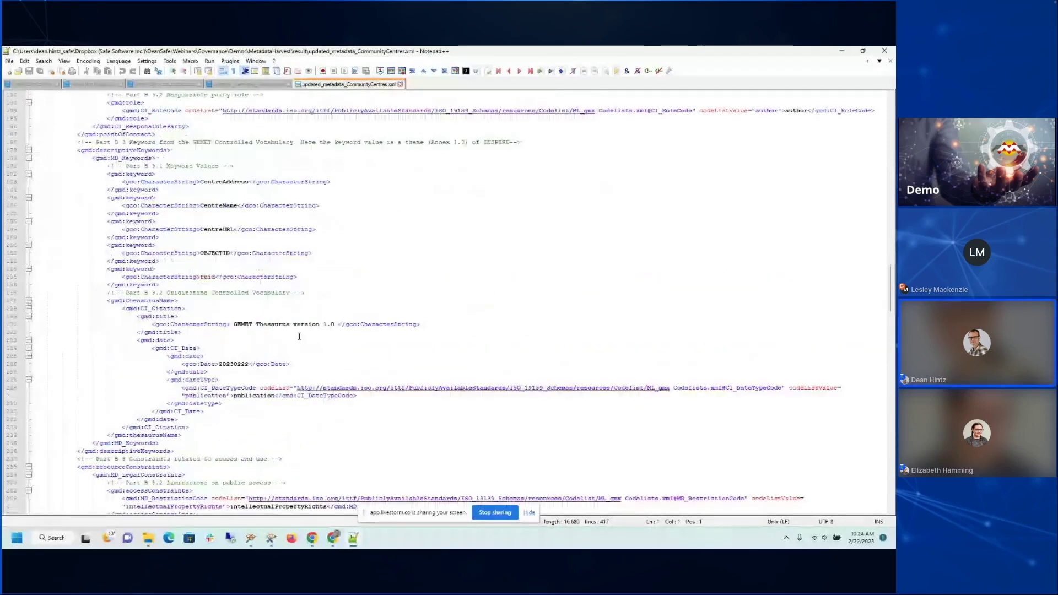
{"action": "scroll", "coordinate": [303, 346], "scroll_direction": "down", "scroll_amount": 12}
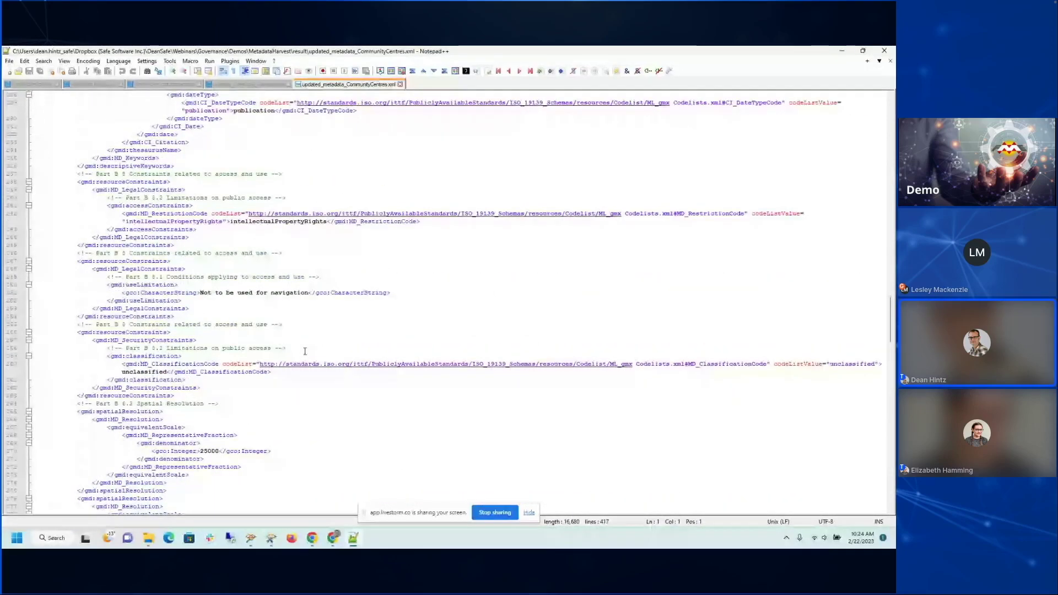
{"action": "scroll", "coordinate": [305, 351], "scroll_direction": "down", "scroll_amount": 15}
{"action": "left_click_drag", "start_coordinate": [241, 278], "coordinate": [189, 279]}
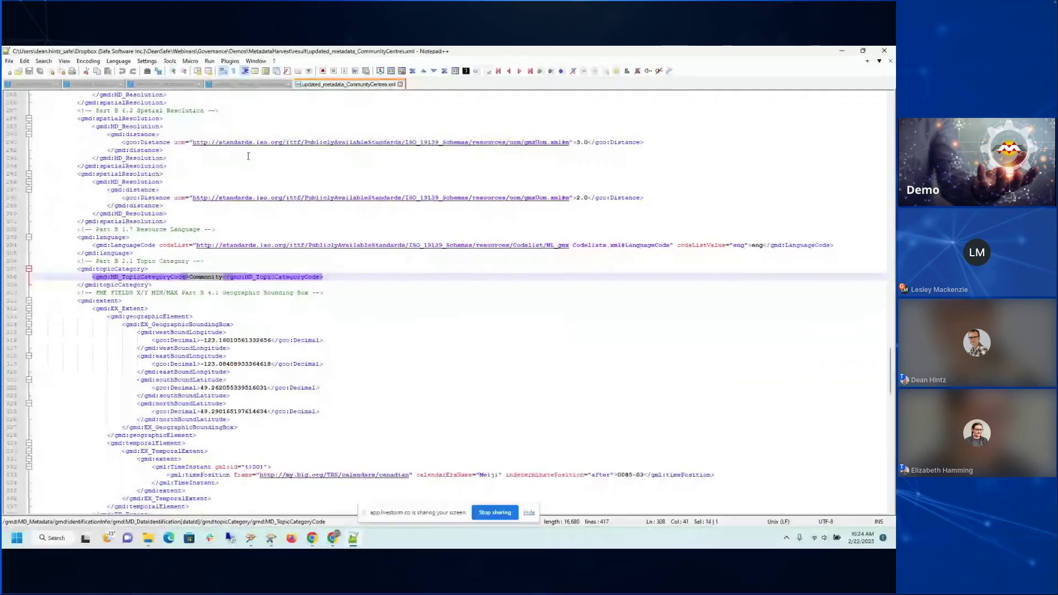
- Switch to Google Slides, present the "Best practices: Integrating FME into governance frameworks" slide and advance to "Data Governance Plan: Components"
{"action": "left_click", "coordinate": [842, 50]}
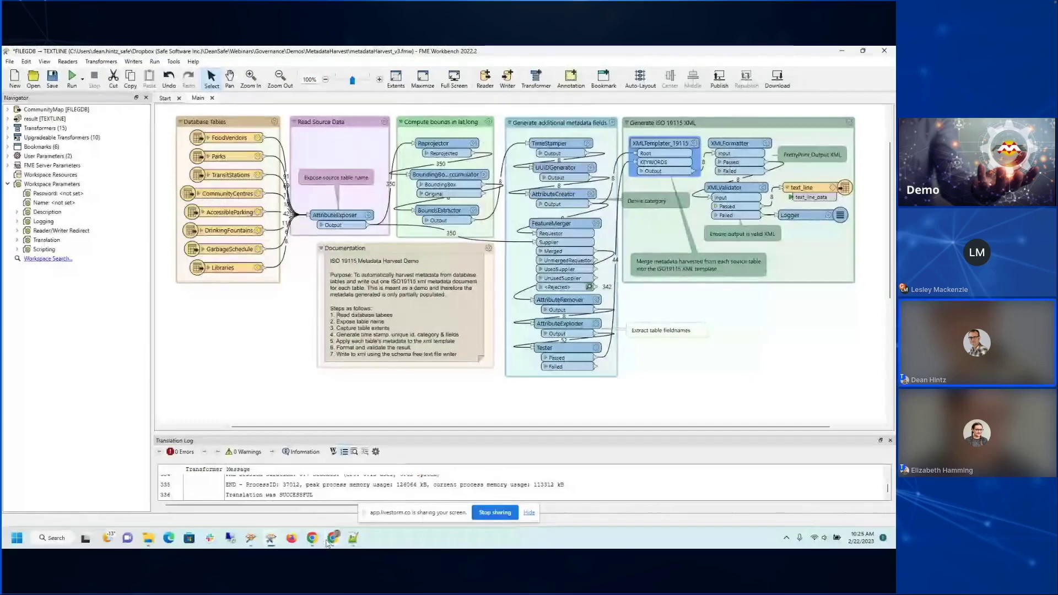
{"action": "mouse_move", "coordinate": [312, 538]}
{"action": "left_click", "coordinate": [409, 496]}
{"action": "key", "text": "ctrl+shift+F5"}
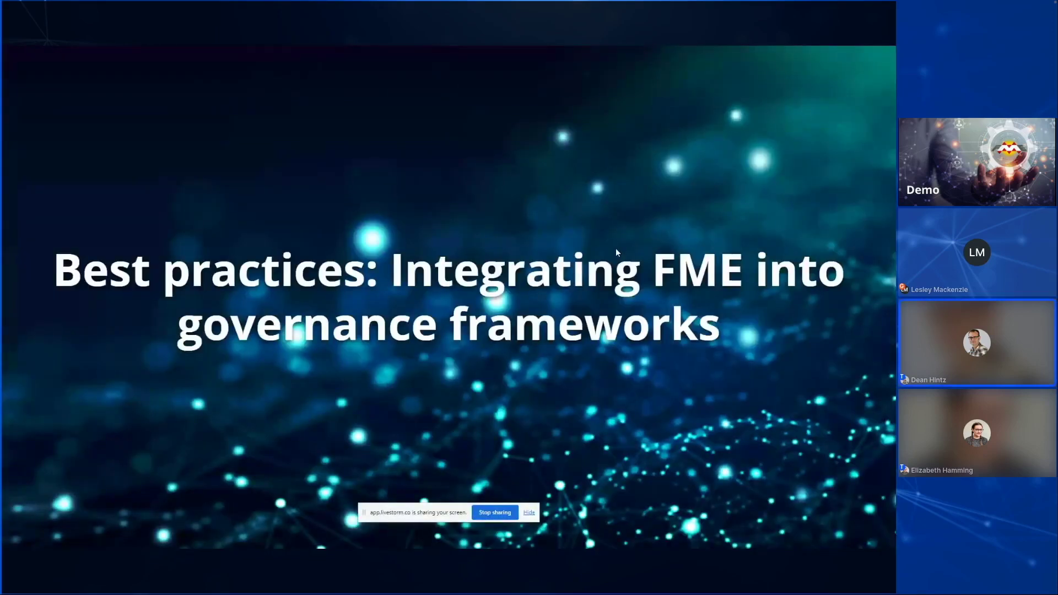
{"action": "key", "text": "Right"}
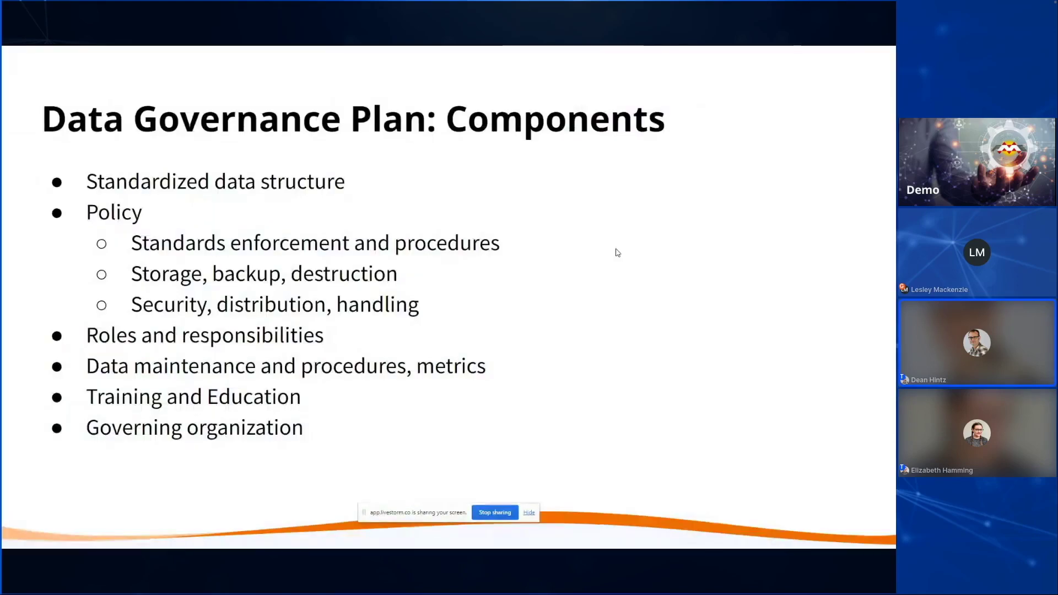